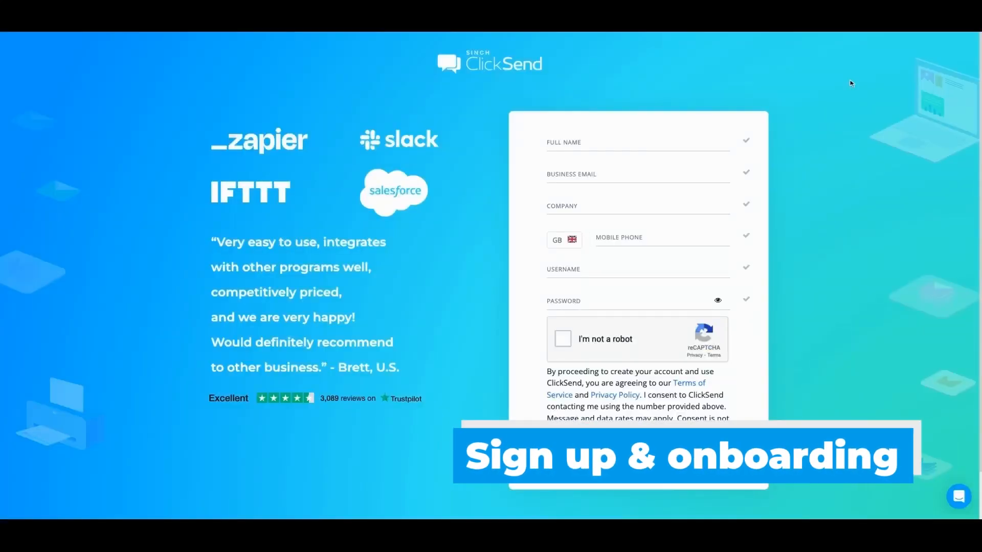
# Enter the account holder's full name on the sign-up form and confirm the 4-digit SMS verification code
pyautogui.click(606, 146)
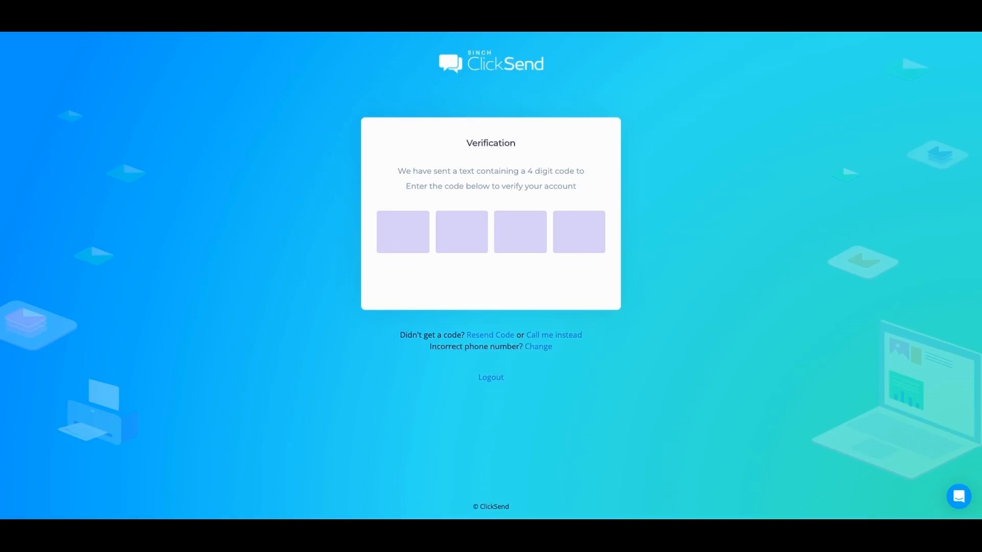
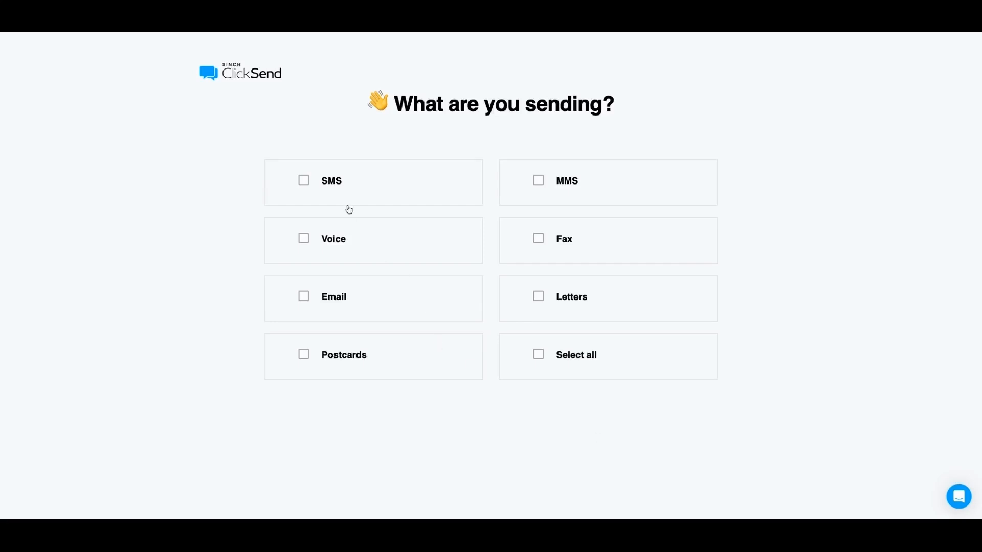
# Choose SMS as the message type and indicate messages also go to other countries
pyautogui.click(306, 186)
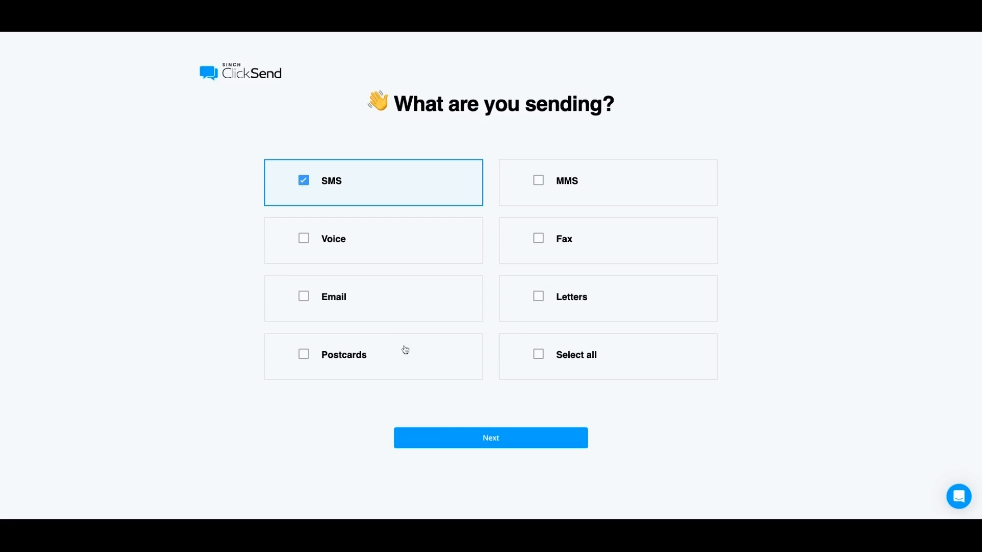
pyautogui.click(459, 438)
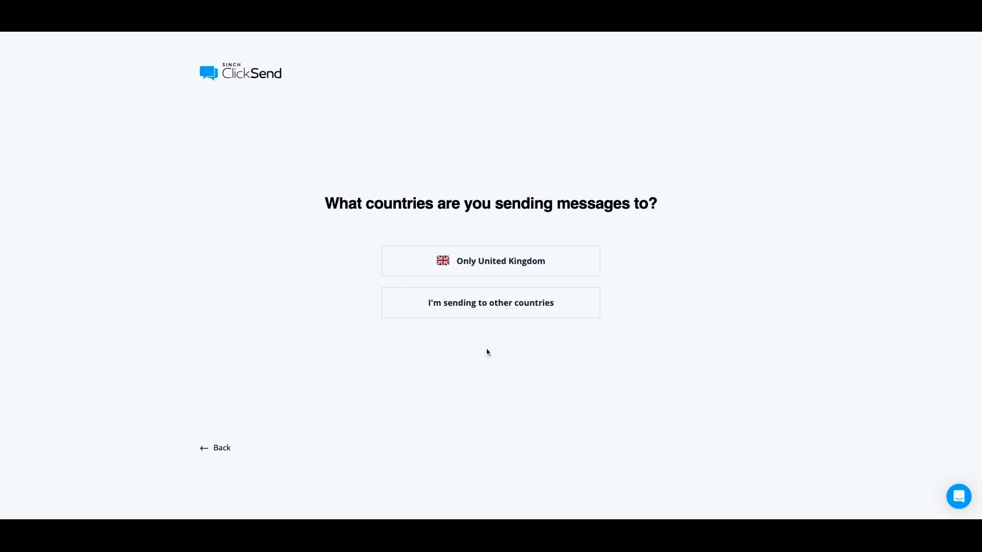
pyautogui.click(492, 307)
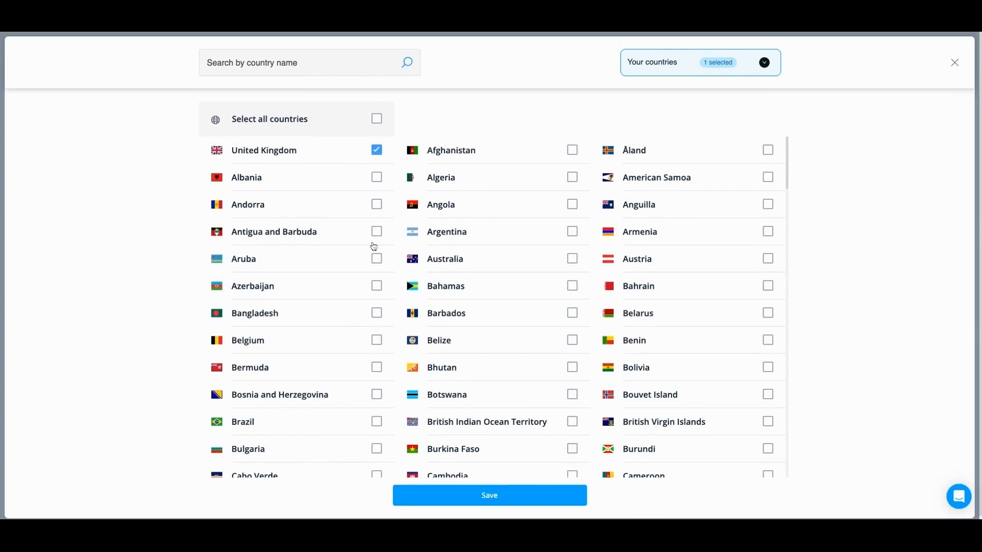
# Add United States of America and Australia as sending countries and save the four-country selection
pyautogui.click(377, 259)
pyautogui.click(298, 60)
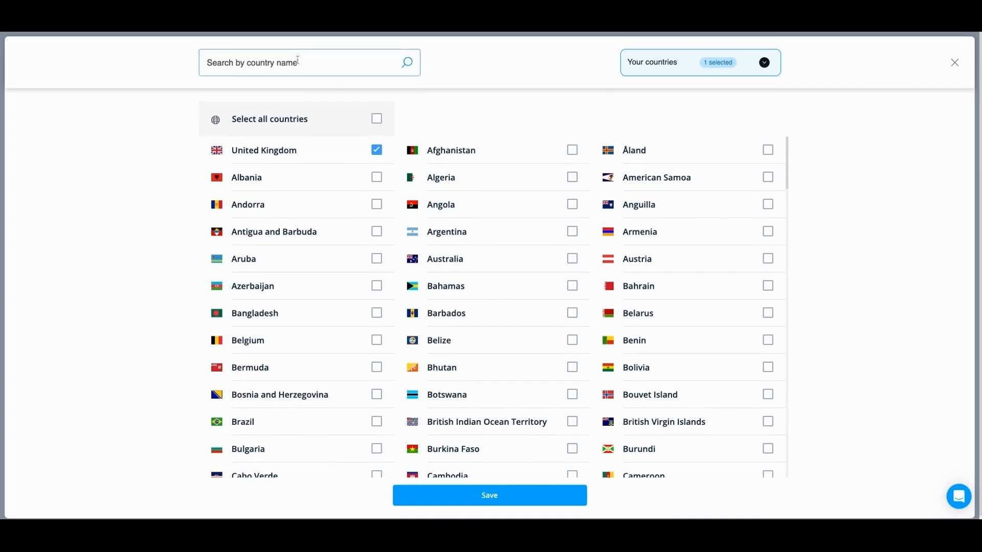
pyautogui.write('united')
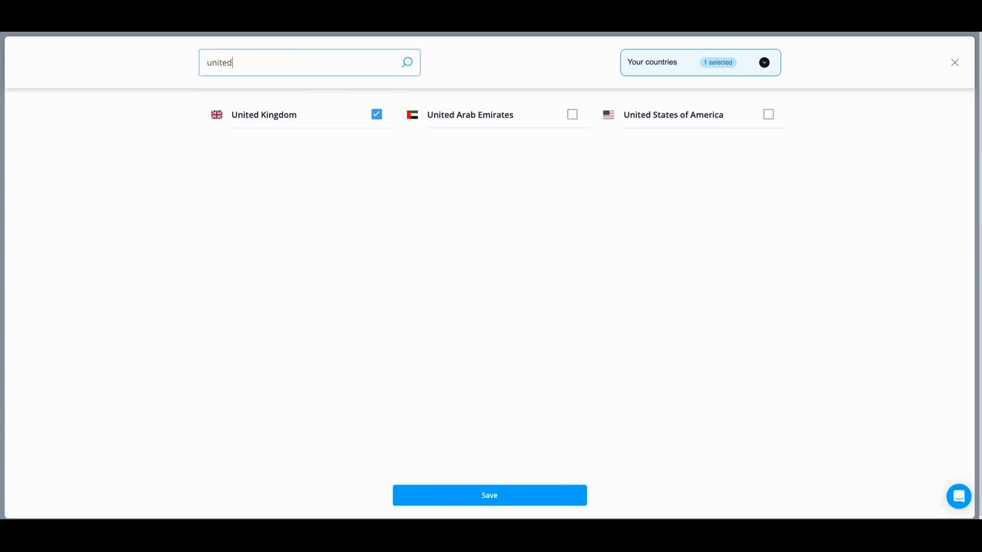
pyautogui.click(769, 115)
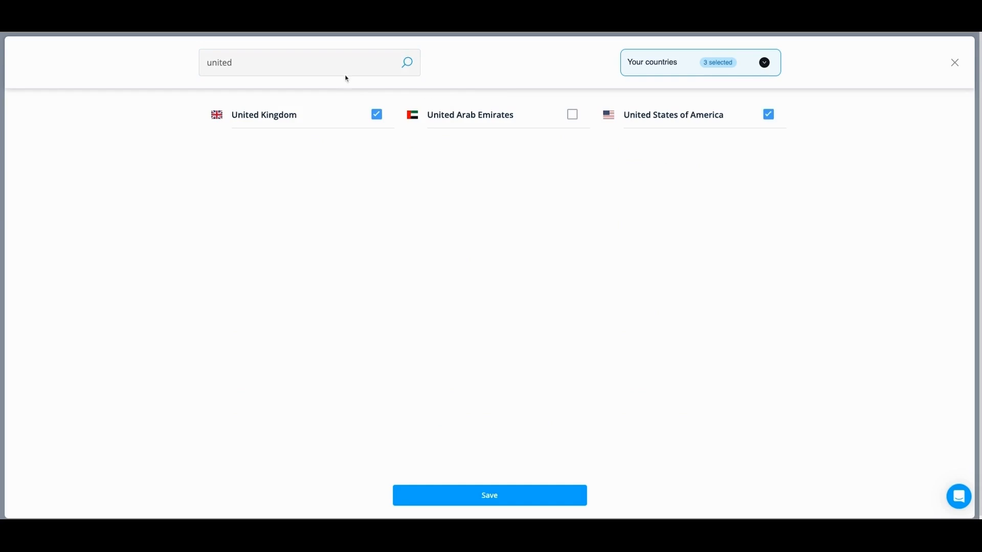
pyautogui.doubleClick(319, 67)
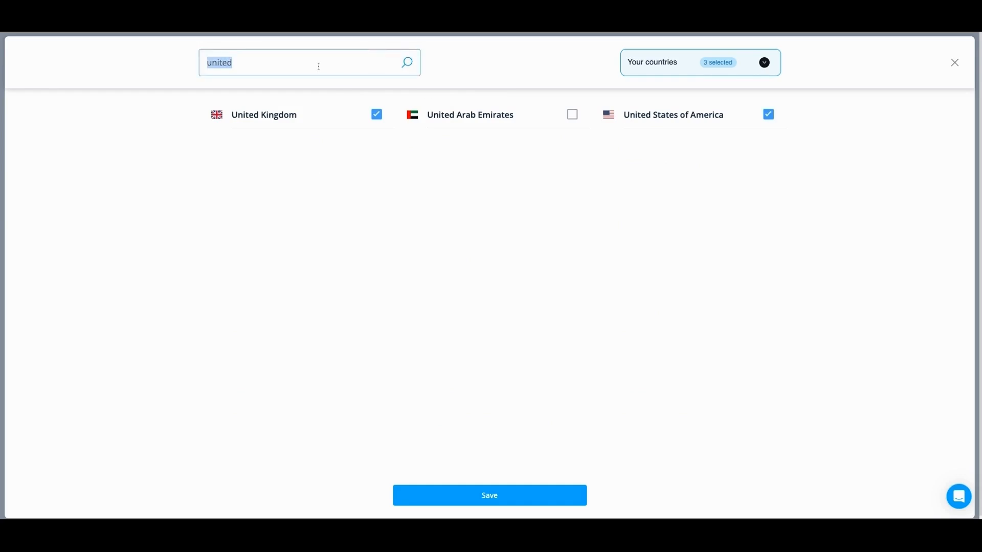
pyautogui.write('Aust')
pyautogui.click(380, 115)
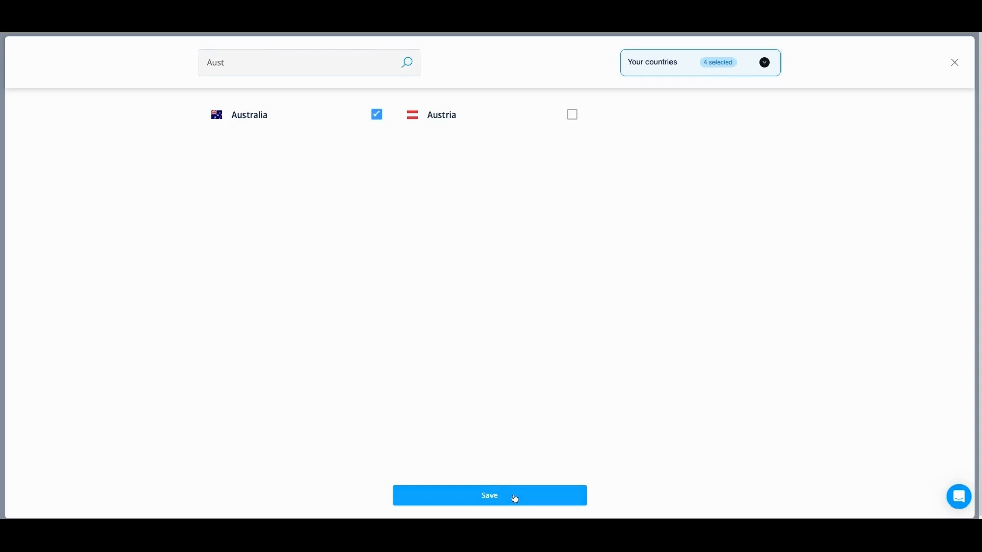
pyautogui.click(517, 501)
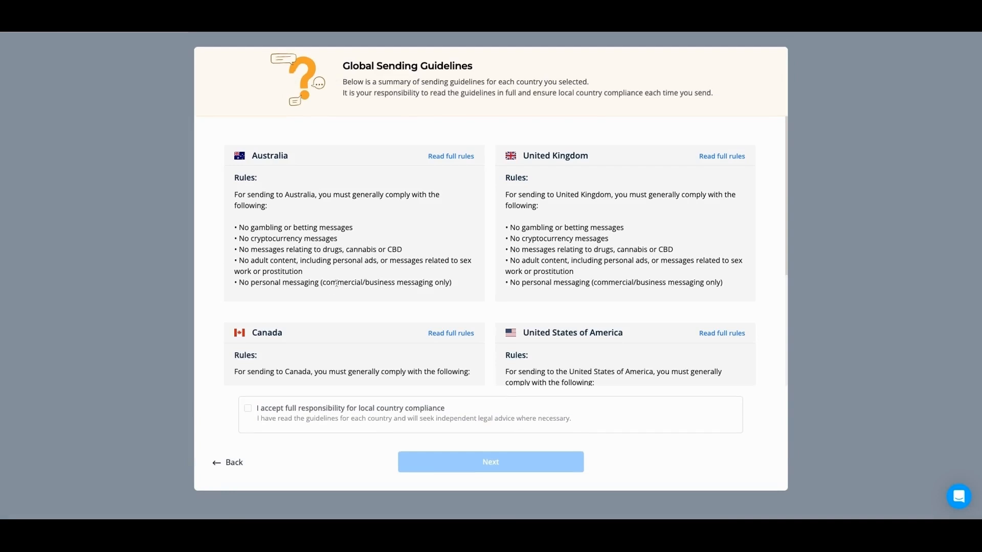
# Accept responsibility for local country compliance in the Global Sending Guidelines and finish onboarding
pyautogui.scroll(-1, 566, 249)
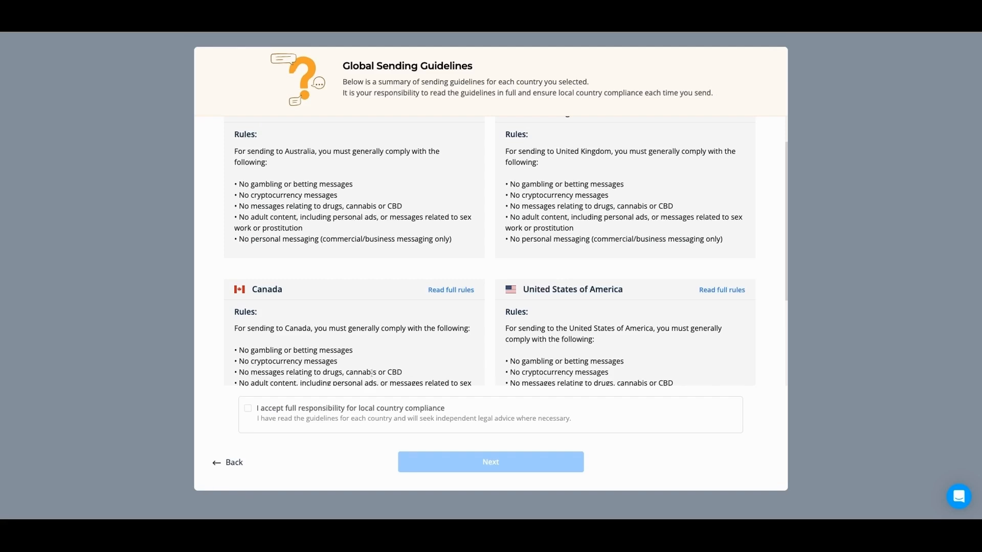
pyautogui.click(248, 409)
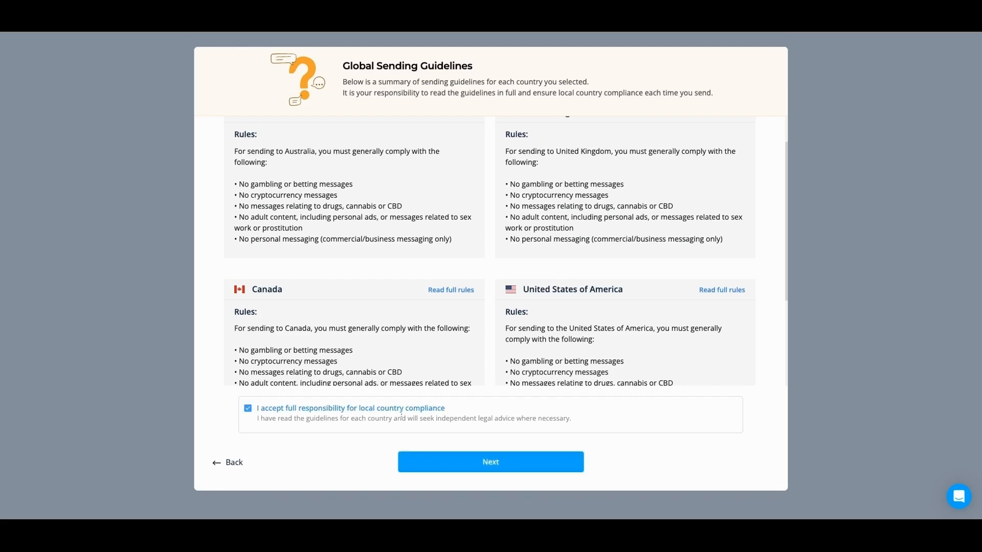
pyautogui.click(475, 469)
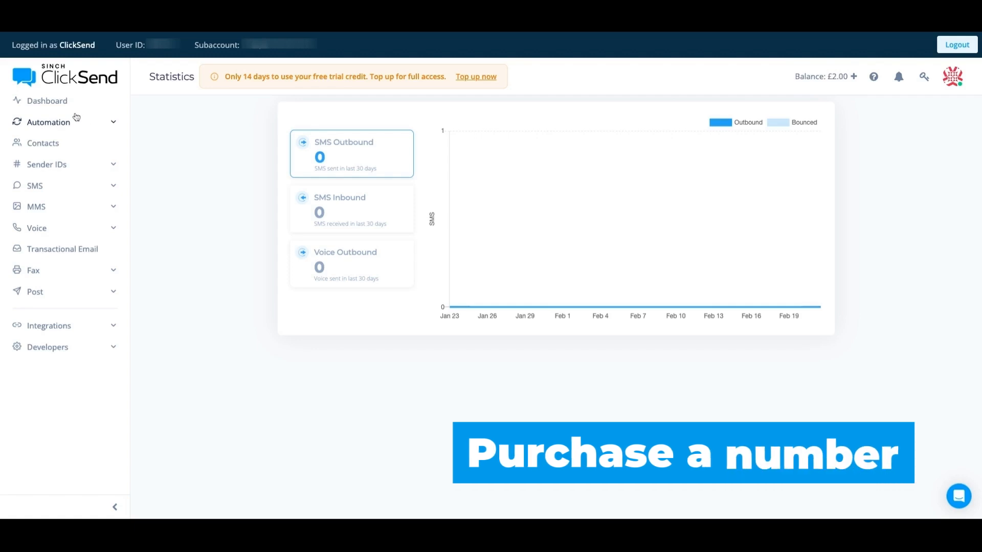
# Buy the first available United States of America dedicated number at £1.29 per month
pyautogui.click(71, 167)
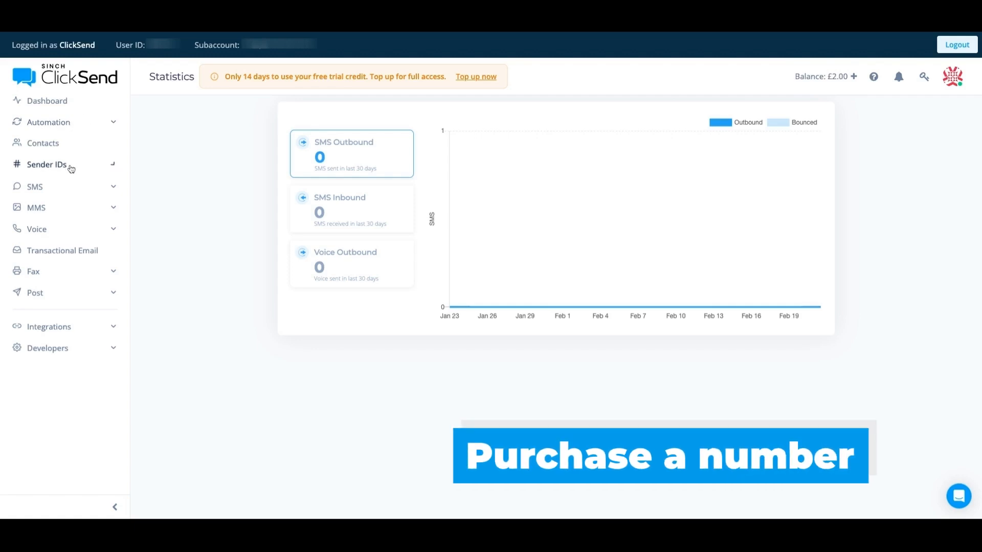
pyautogui.click(60, 205)
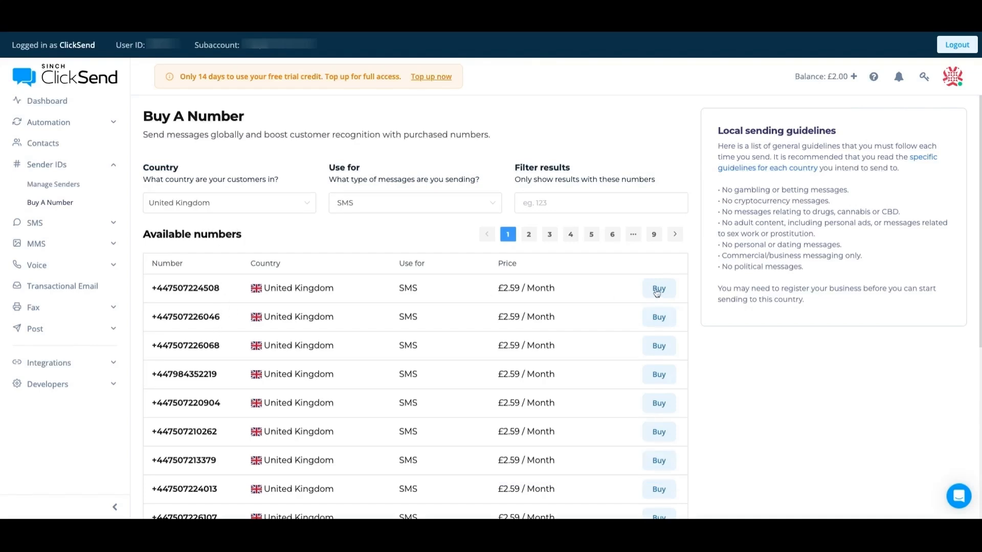
pyautogui.click(237, 206)
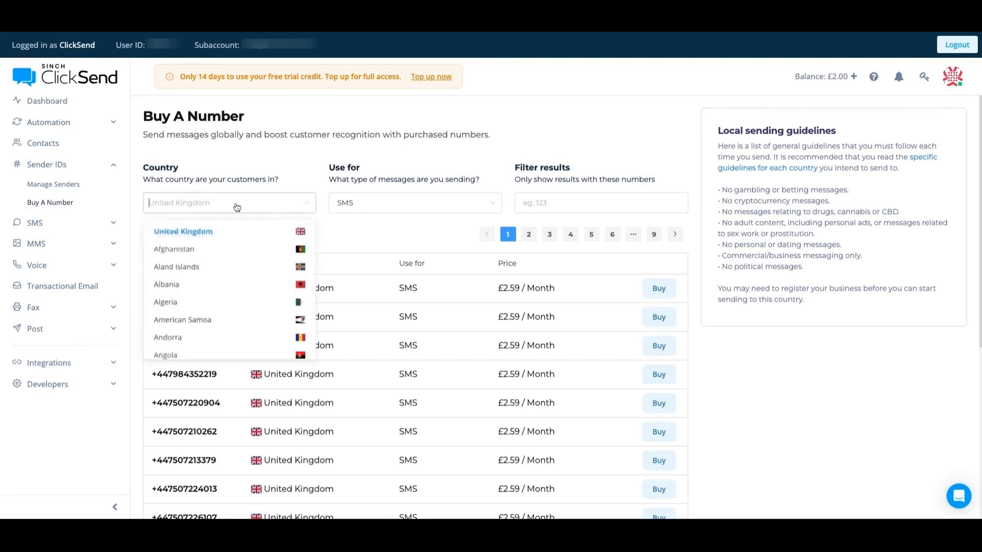
pyautogui.write('uni')
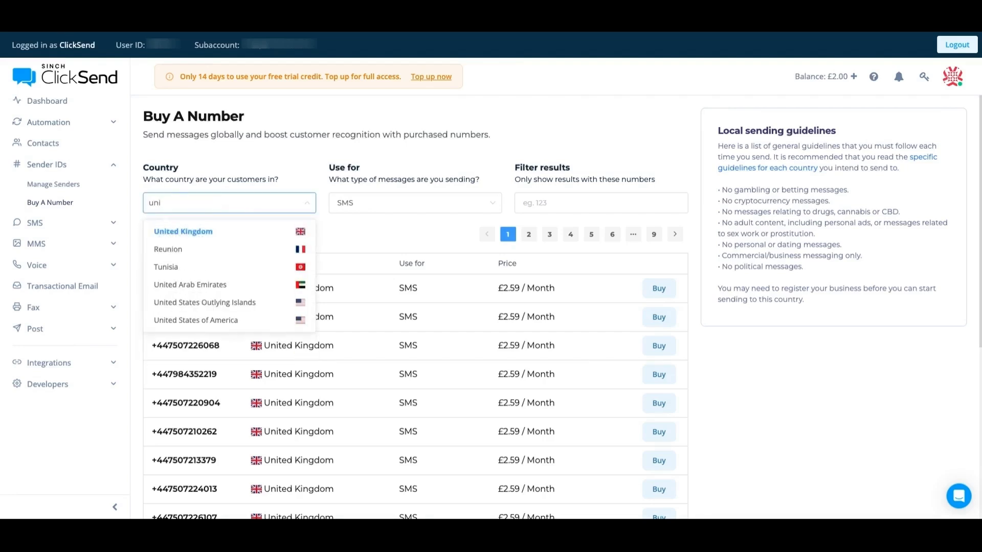
pyautogui.write('ted')
pyautogui.click(225, 284)
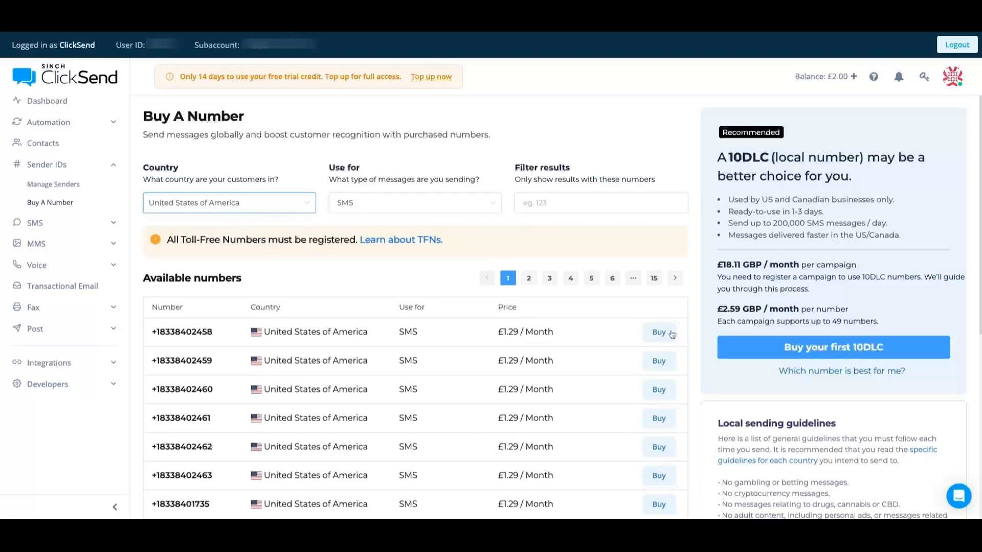
pyautogui.moveTo(562, 338); pyautogui.dragTo(498, 332)
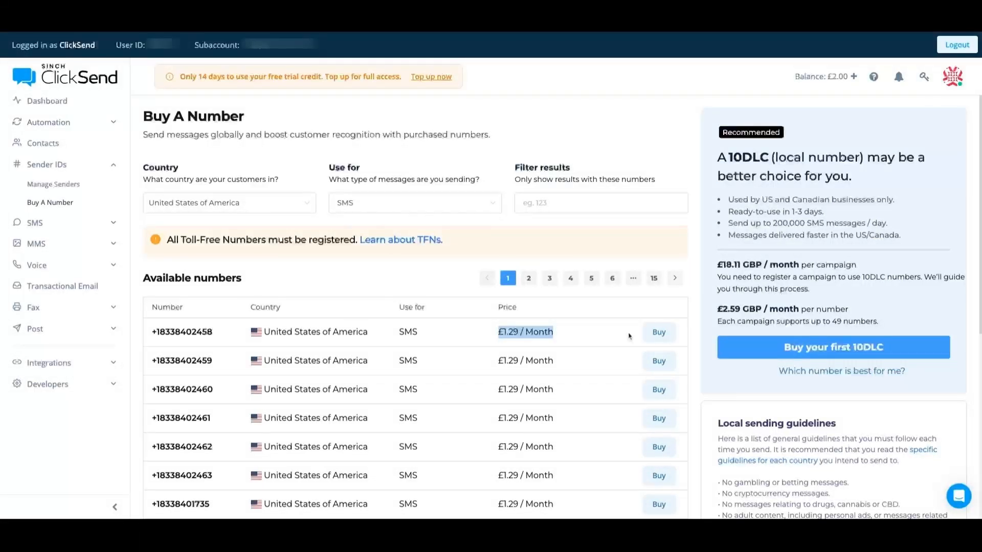
pyautogui.click(664, 336)
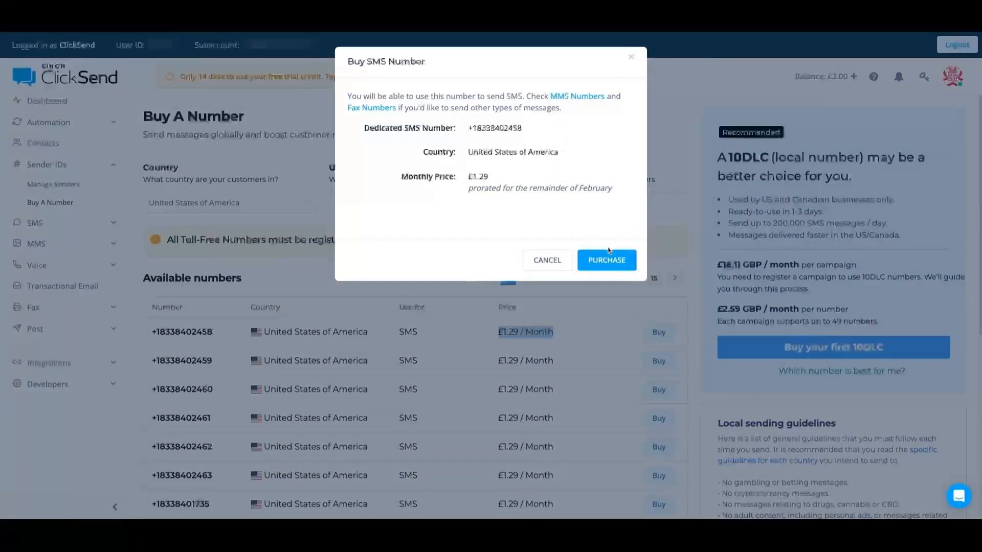
pyautogui.click(607, 262)
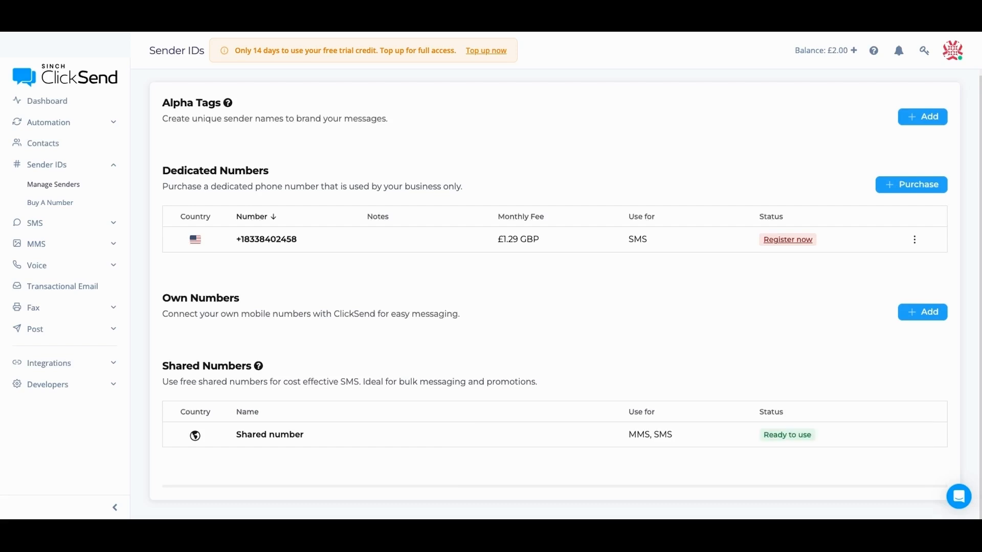
# Register alpha tag 'DHMedia1' with the Company Name use case, then return to the Statistics dashboard
pyautogui.click(940, 121)
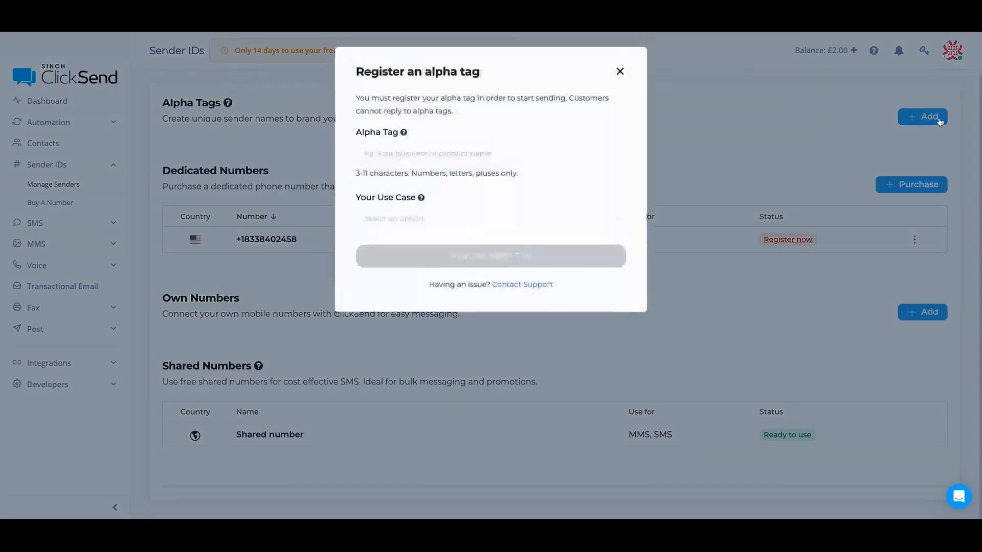
pyautogui.click(509, 147)
pyautogui.write('DHMedia1')
pyautogui.click(447, 217)
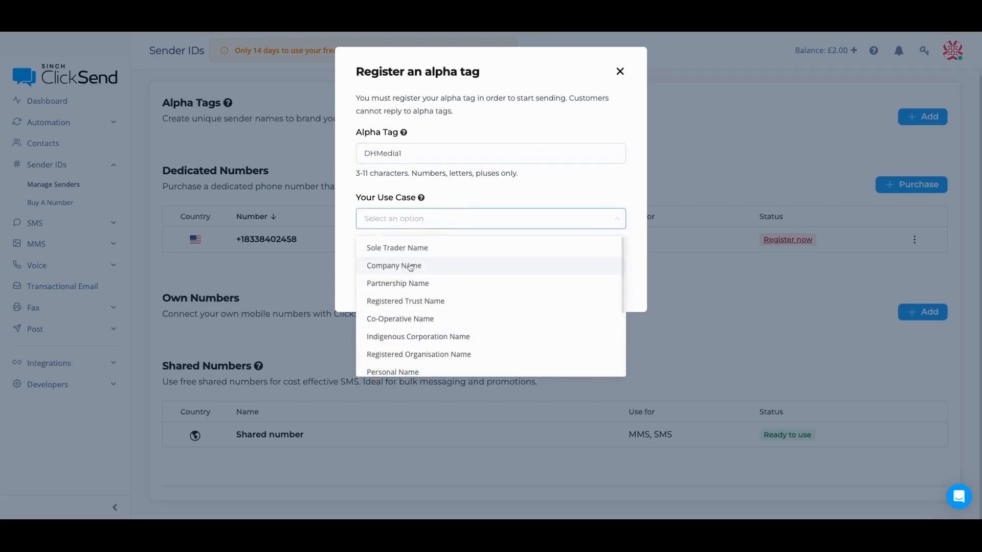
pyautogui.click(409, 266)
pyautogui.click(504, 262)
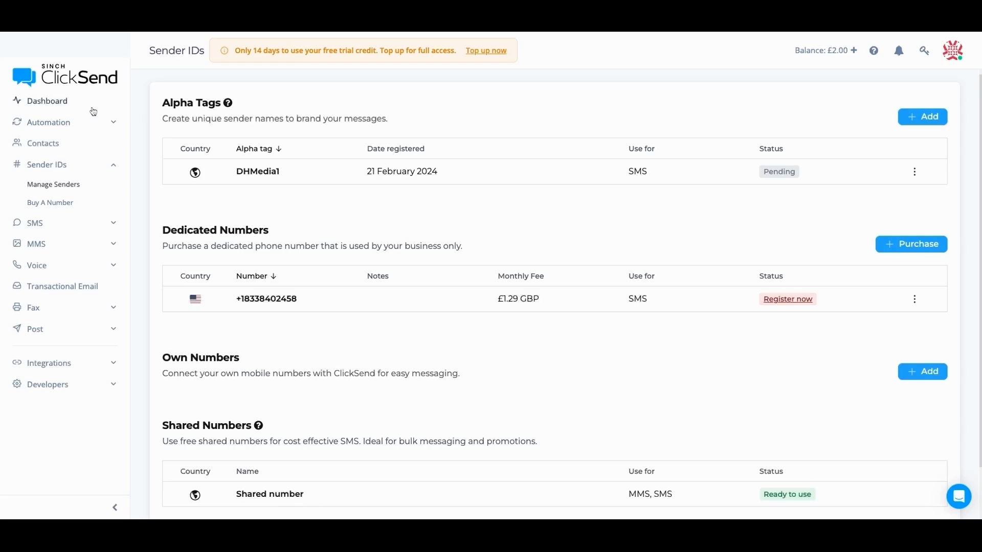
pyautogui.click(51, 104)
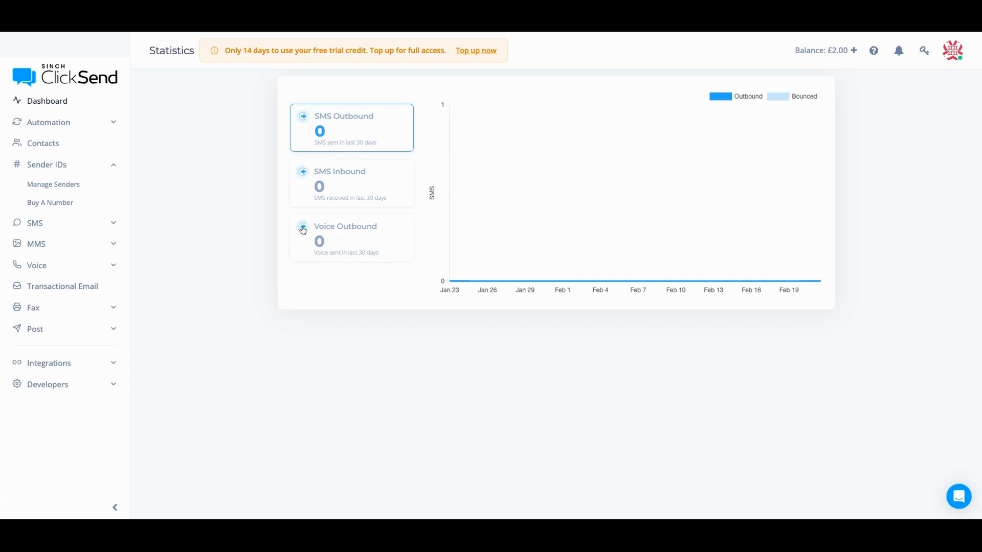
# Create a new contact list named 'Test List'
pyautogui.click(51, 146)
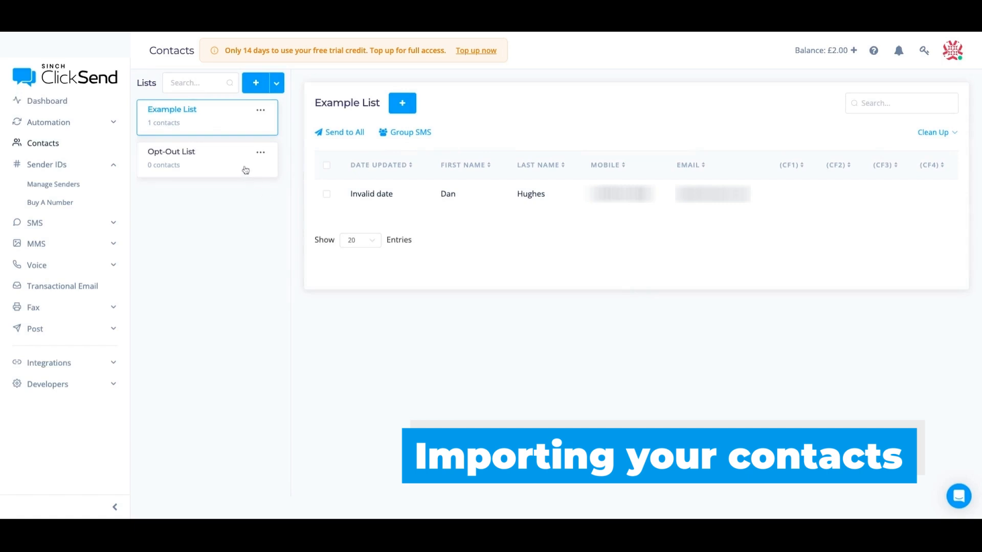
pyautogui.click(256, 84)
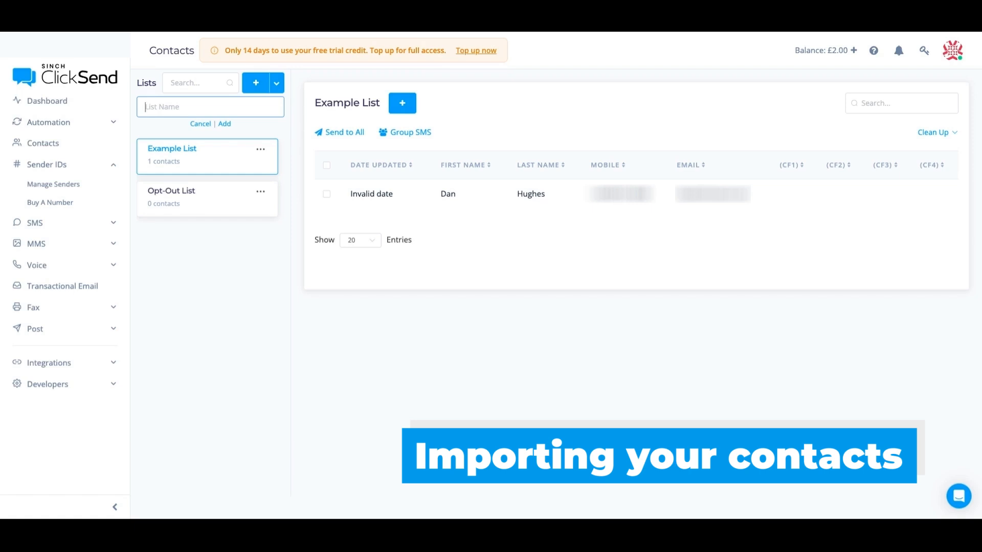
pyautogui.write('Test List')
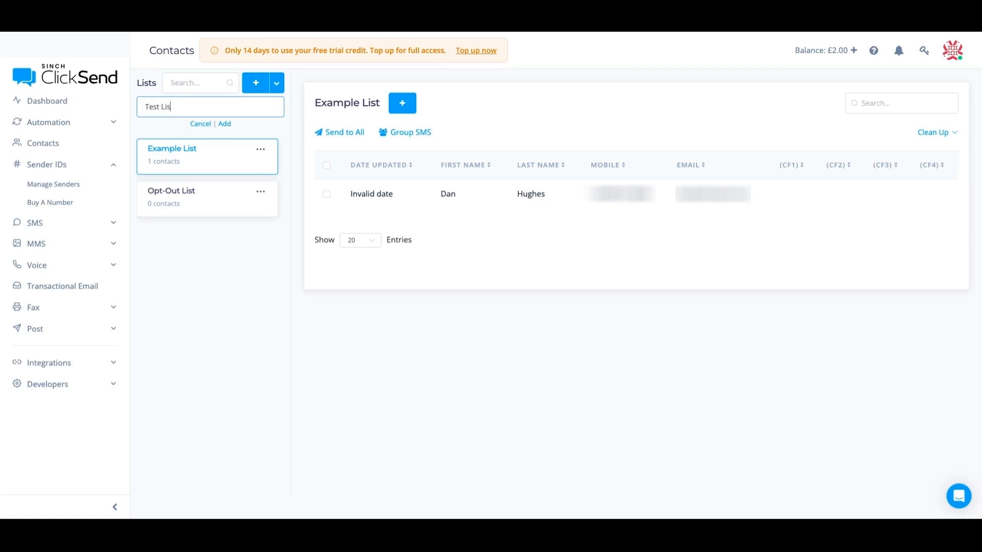
pyautogui.click(228, 125)
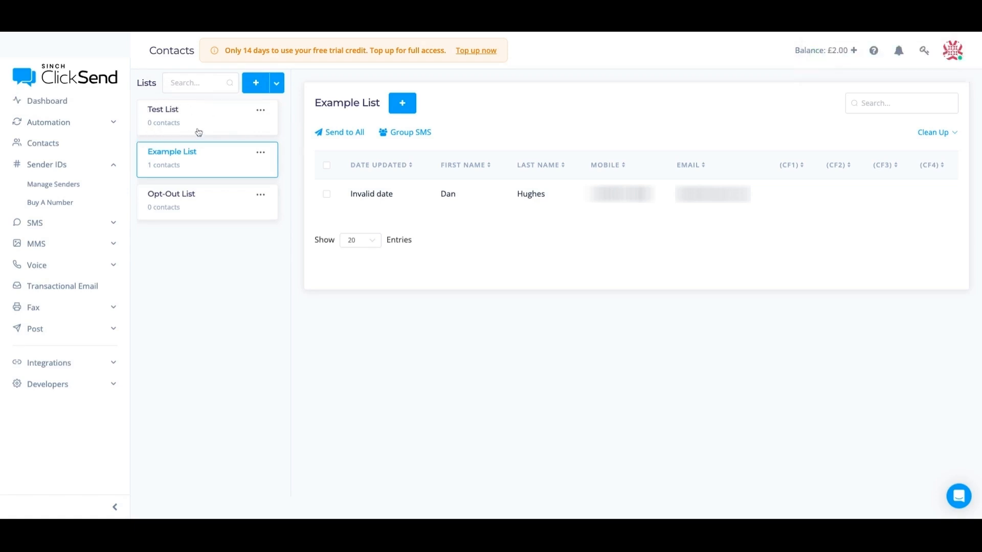
# Open Test List and go to its Import Contacts upload step
pyautogui.click(197, 119)
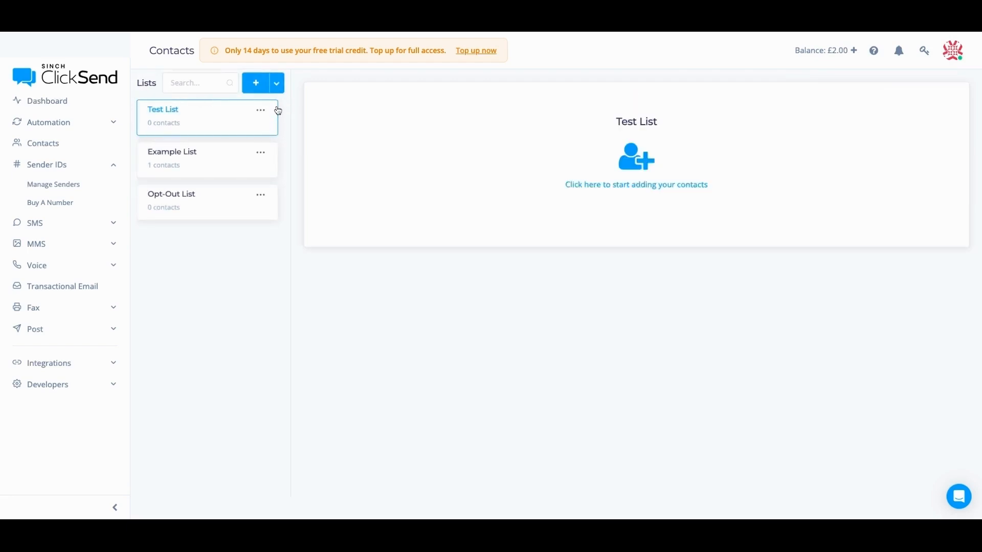
pyautogui.click(634, 168)
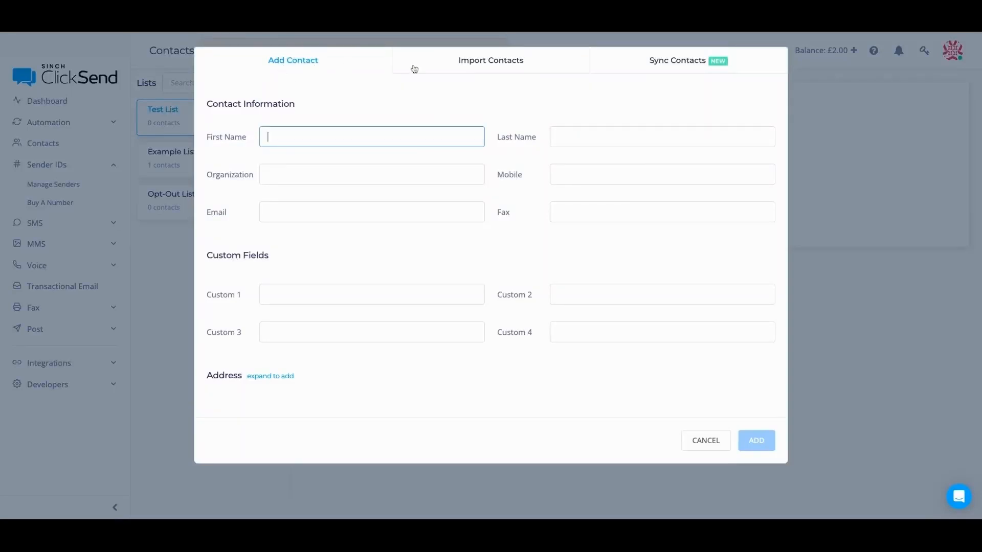
pyautogui.click(488, 62)
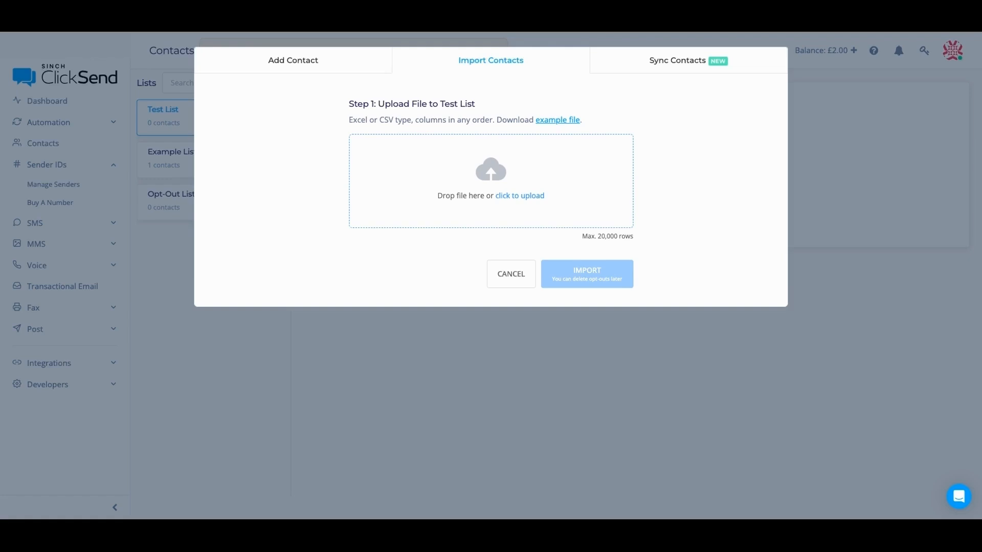
# Upload the CSV file and start the import, keeping the phone column mapped to Phone
pyautogui.moveTo(349, 248); pyautogui.dragTo(439, 248)
pyautogui.click(586, 290)
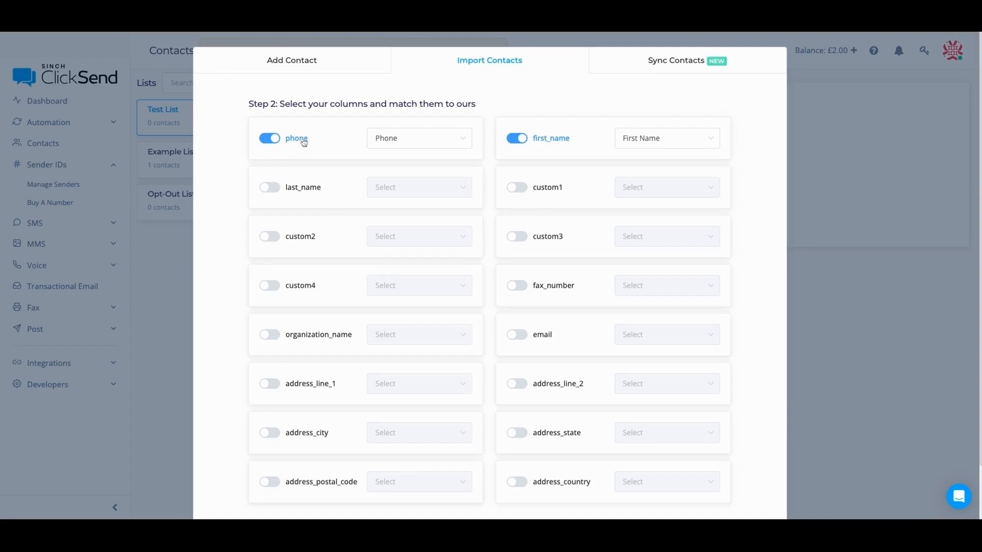
pyautogui.click(404, 139)
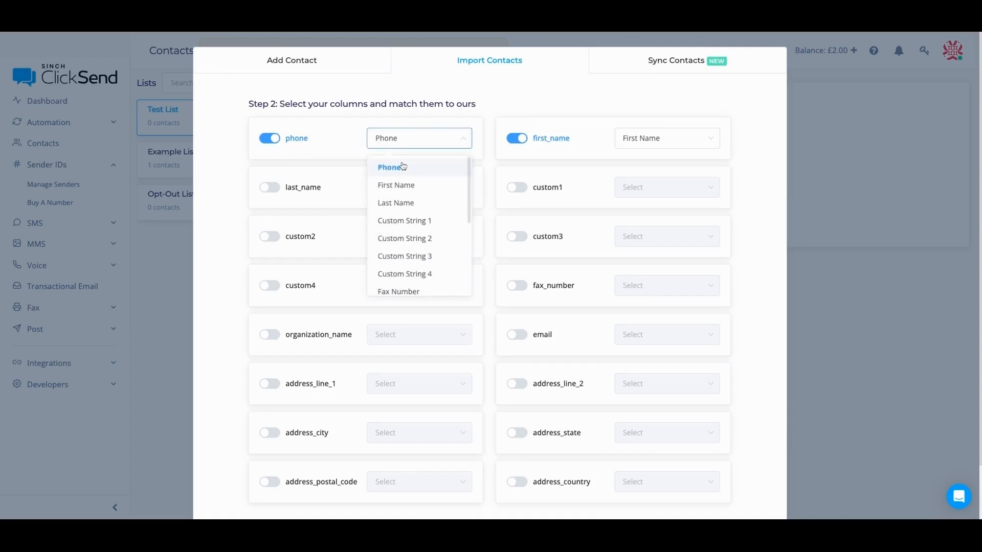
pyautogui.click(428, 114)
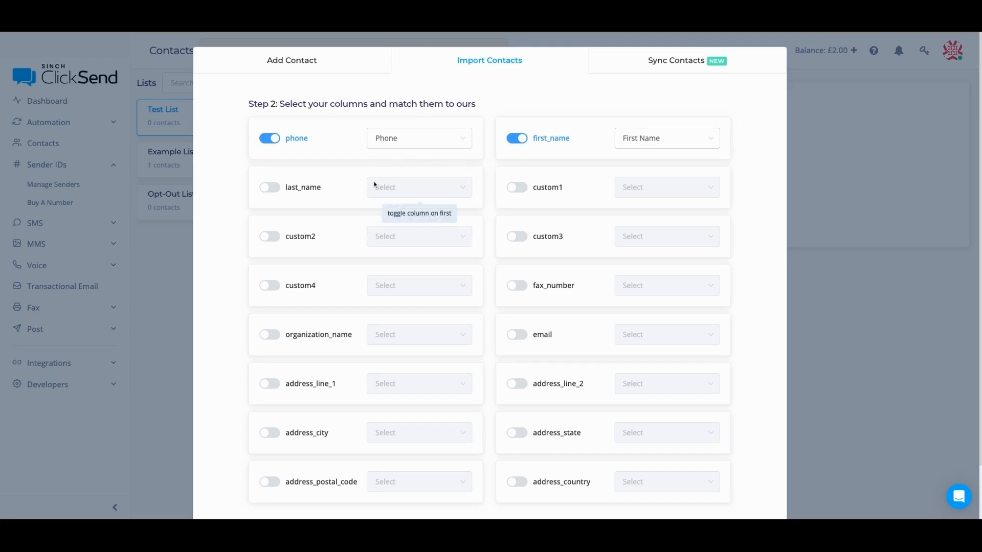
# Map custom1 to Custom String 1 and last_name to Last Name, then run the import
pyautogui.click(521, 193)
pyautogui.click(647, 193)
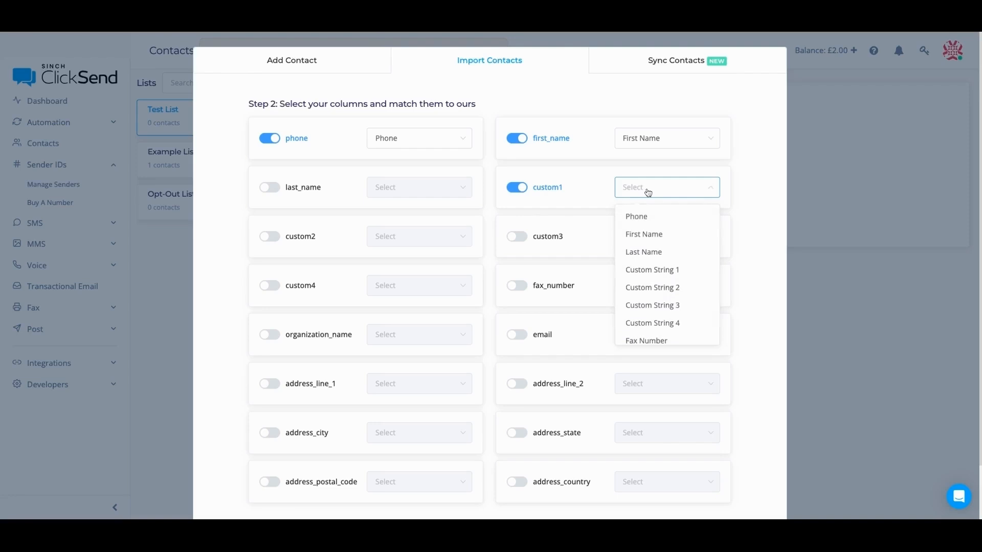
pyautogui.click(683, 275)
pyautogui.click(264, 192)
pyautogui.click(385, 188)
pyautogui.click(396, 253)
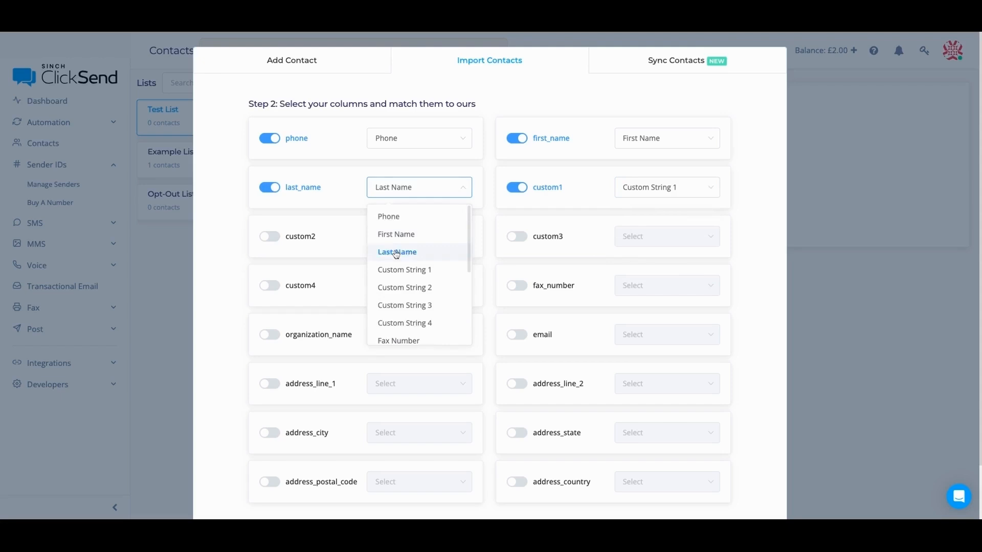
pyautogui.scroll(-2, 693, 240)
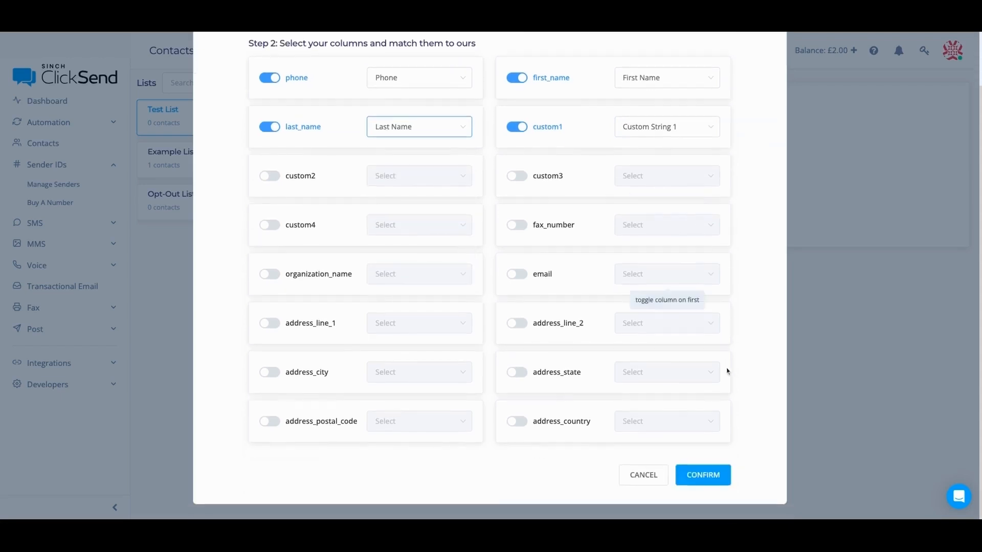
pyautogui.click(701, 475)
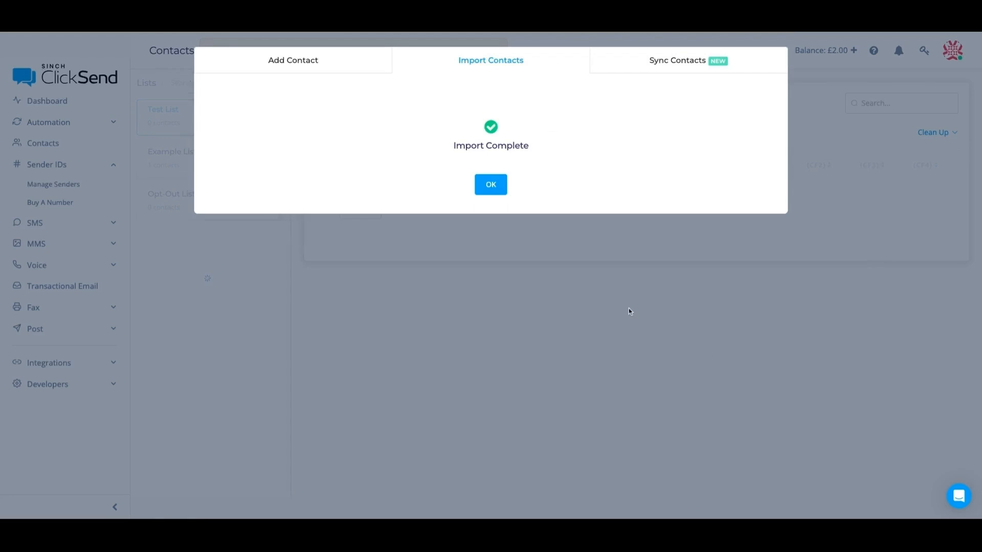
pyautogui.click(487, 191)
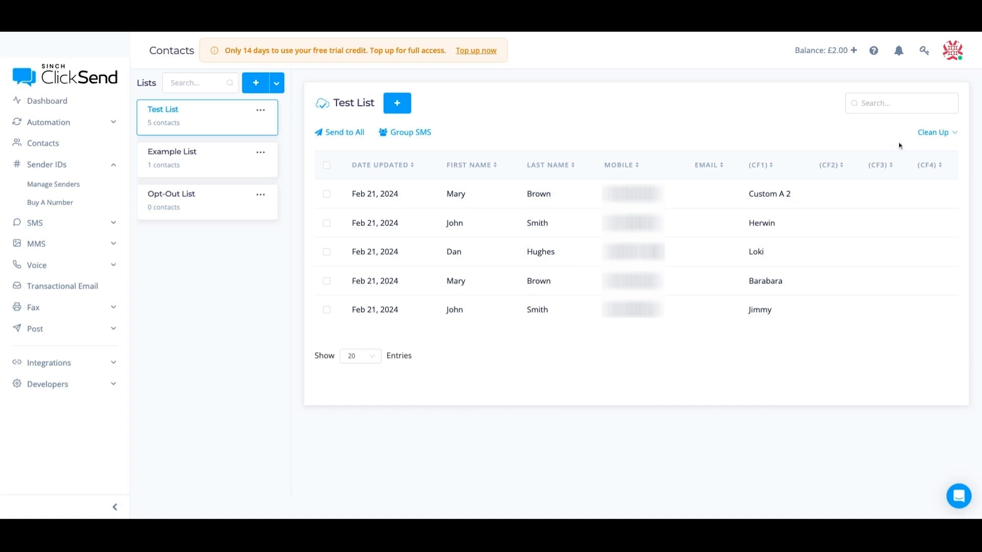
# Review Test List's five imported contacts and bring up the Clean Up options
pyautogui.click(935, 134)
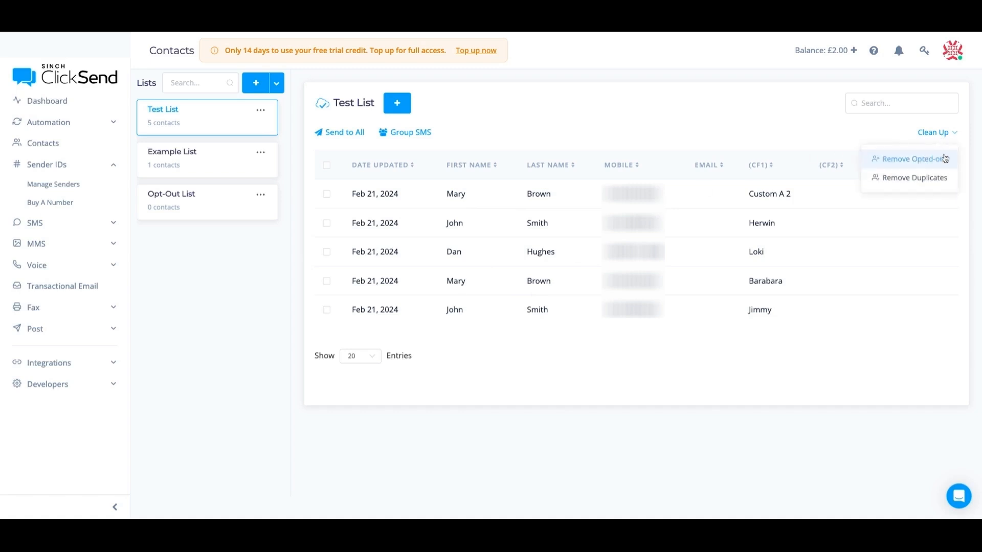
# Remove duplicate Test List contacts matched by Phone, leaving 3 contacts
pyautogui.click(912, 180)
pyautogui.click(490, 127)
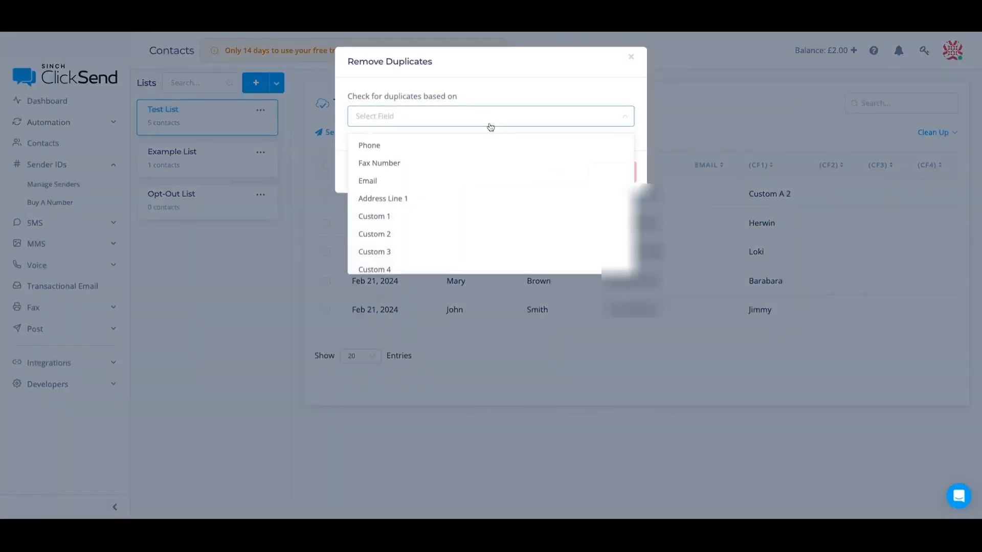
pyautogui.click(404, 150)
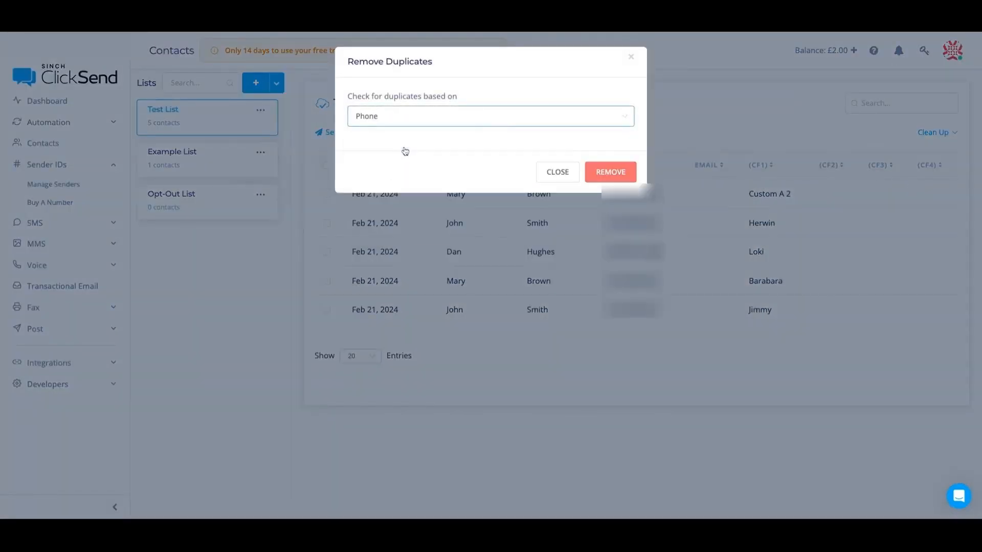
pyautogui.click(606, 174)
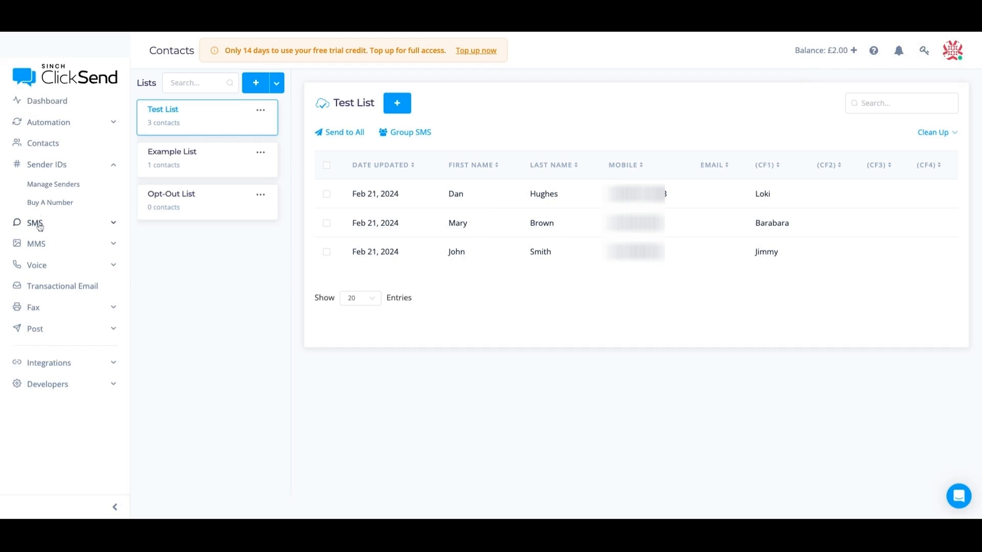
pyautogui.click(45, 190)
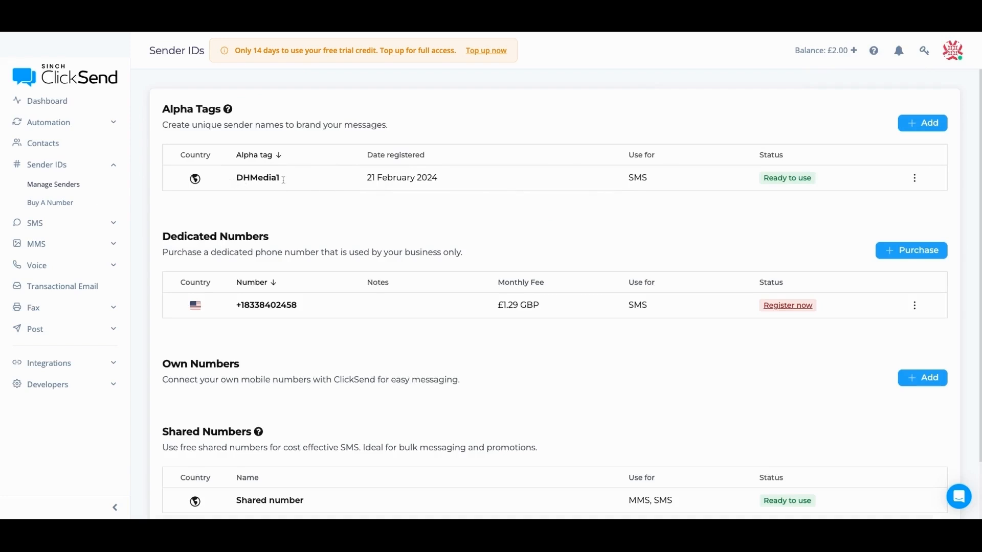
# Check the Sender IDs list and the Statistics dashboard, then open the SMS Campaign page
pyautogui.moveTo(761, 183); pyautogui.dragTo(812, 183)
pyautogui.click(727, 215)
pyautogui.click(78, 169)
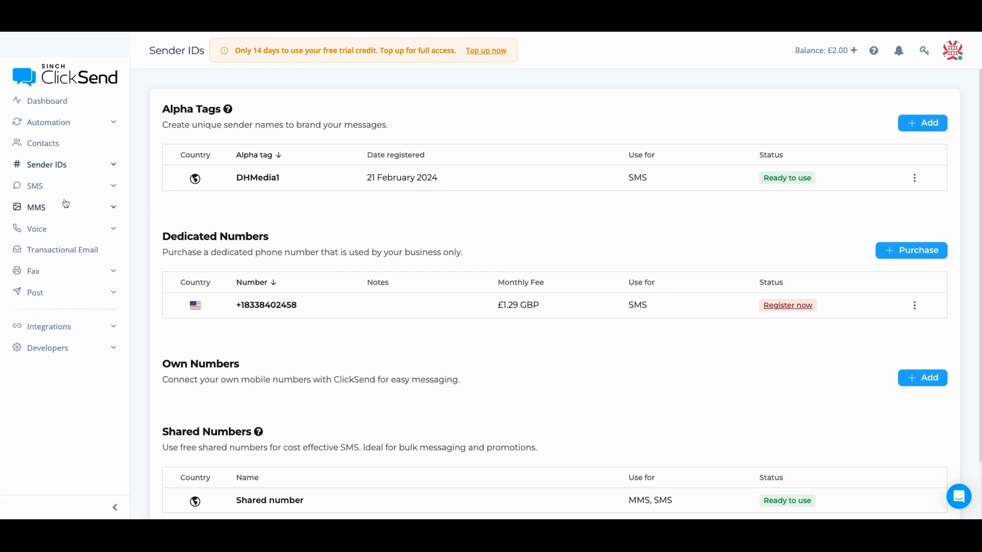
pyautogui.click(55, 104)
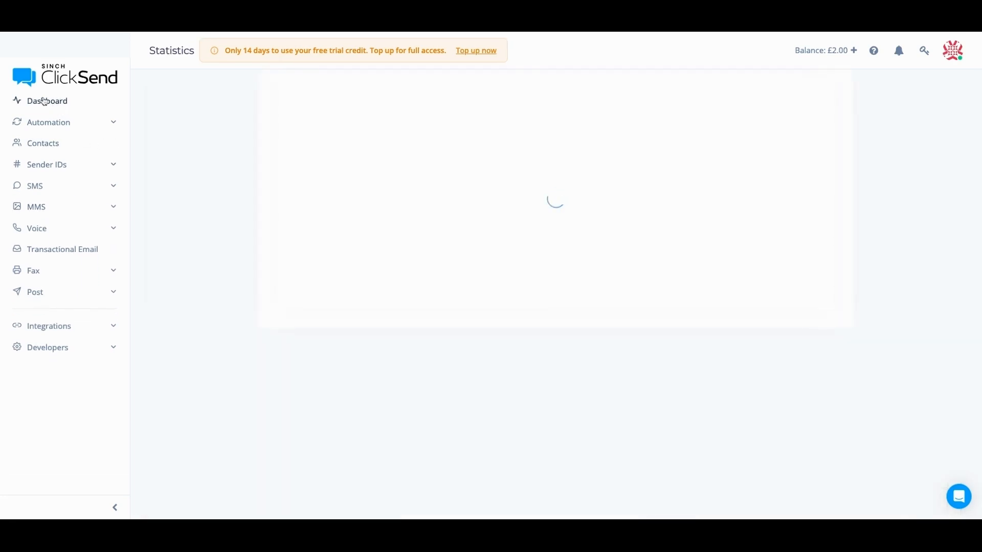
pyautogui.click(65, 190)
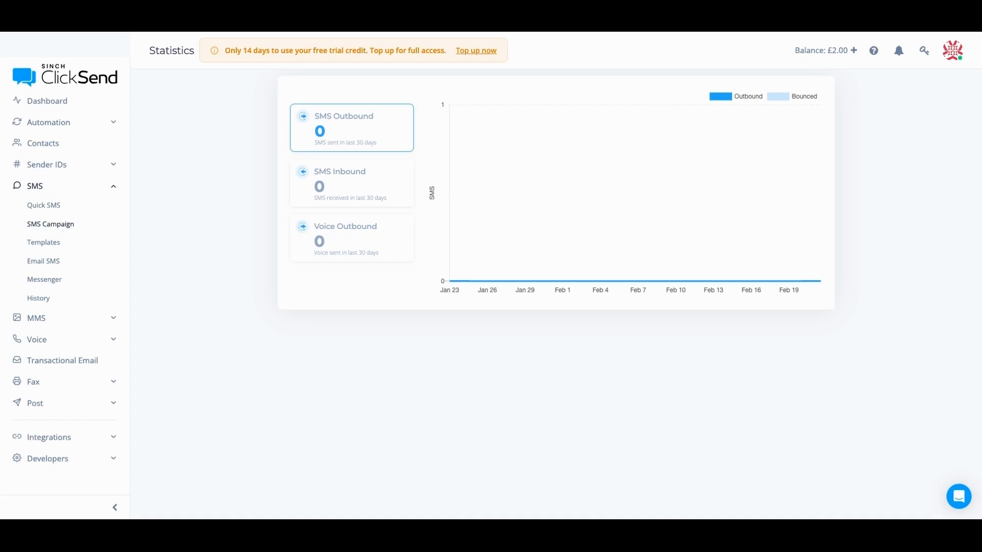
pyautogui.click(62, 225)
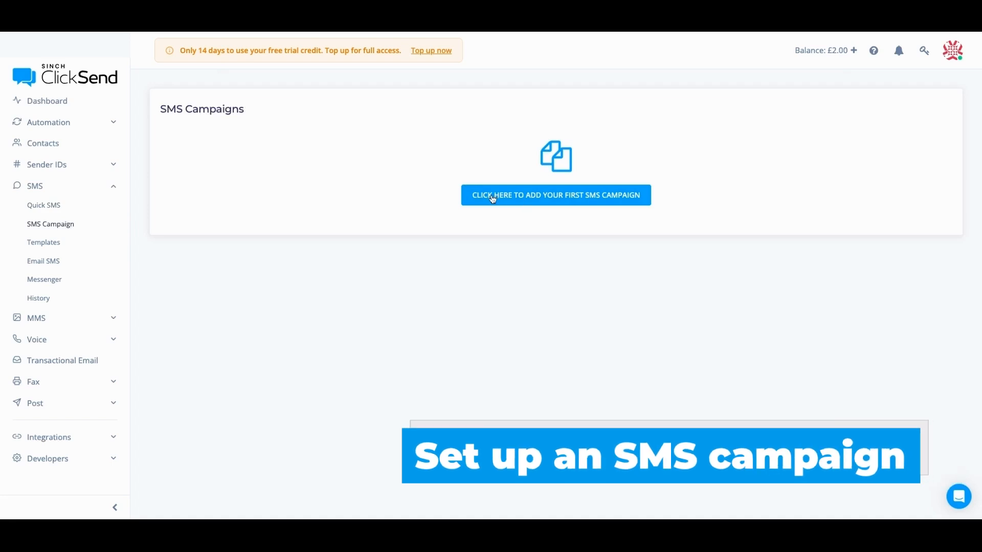
# Start a new SMS campaign and name it 'Test Feb'
pyautogui.click(494, 199)
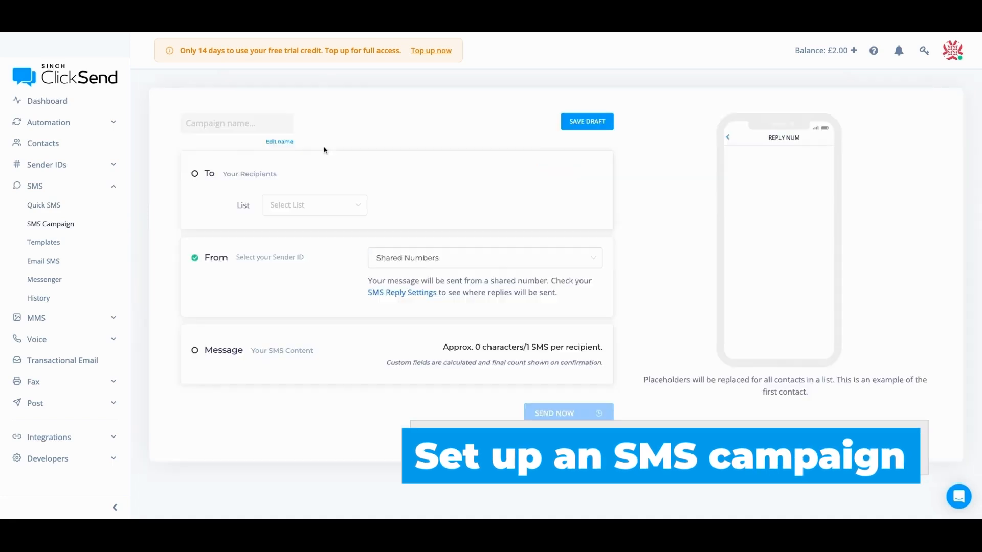
pyautogui.click(224, 125)
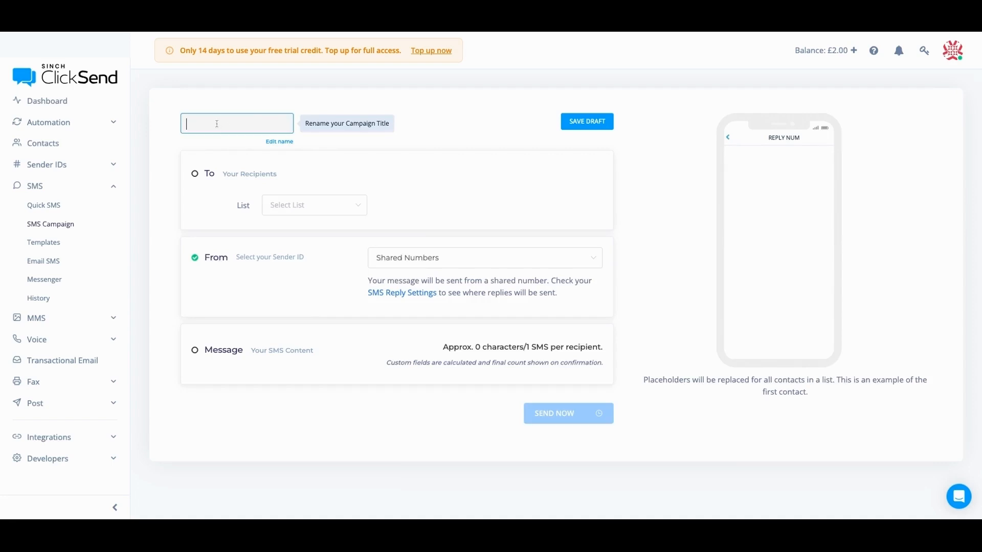
pyautogui.write('Test')
pyautogui.write('Feb')
pyautogui.click(287, 141)
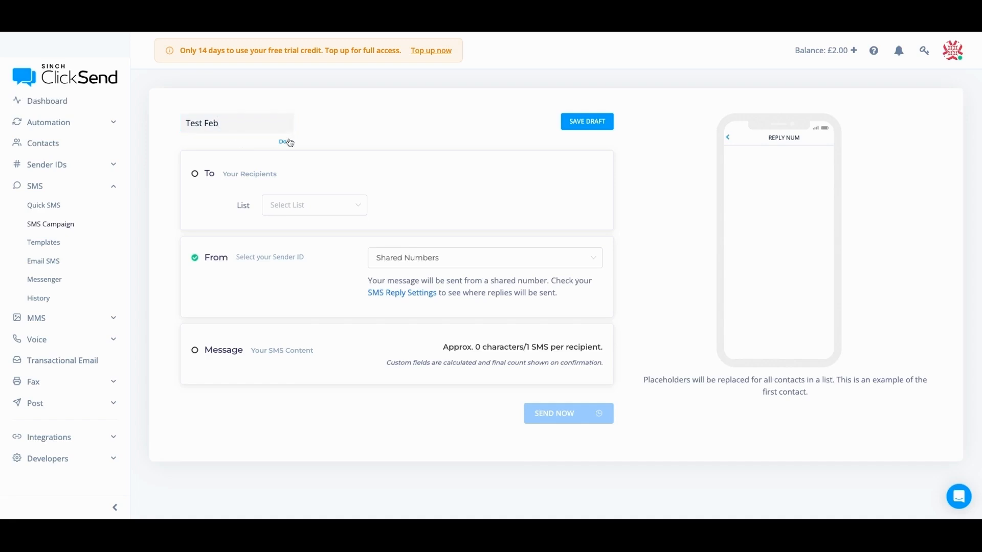
# Target Test List, send from the DHMedia1 alpha tag, and open the message editor
pyautogui.click(294, 198)
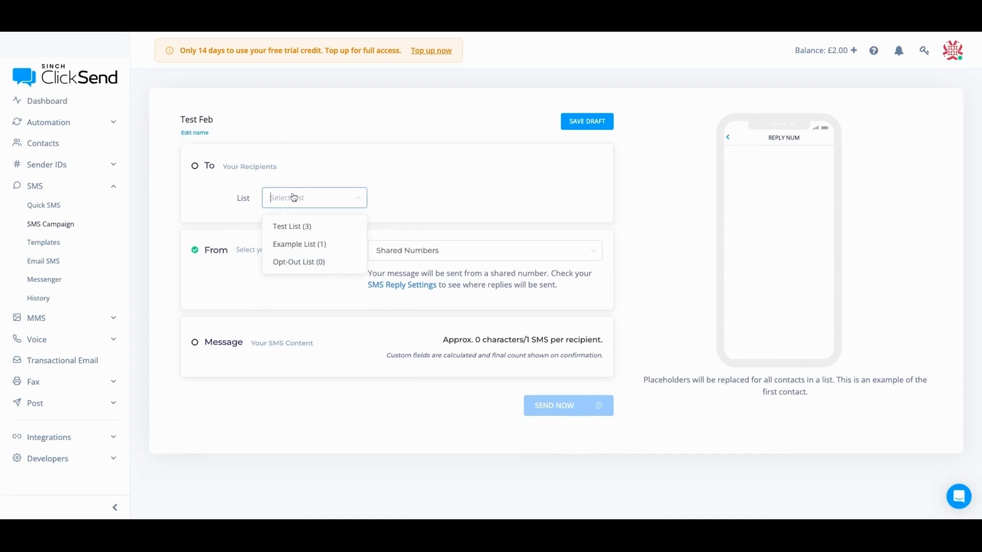
pyautogui.click(294, 229)
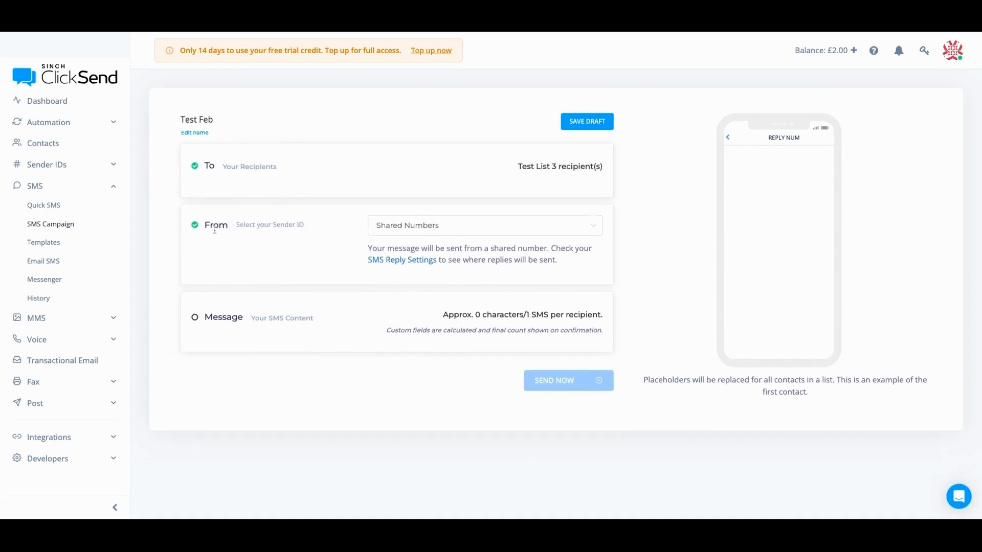
pyautogui.click(412, 226)
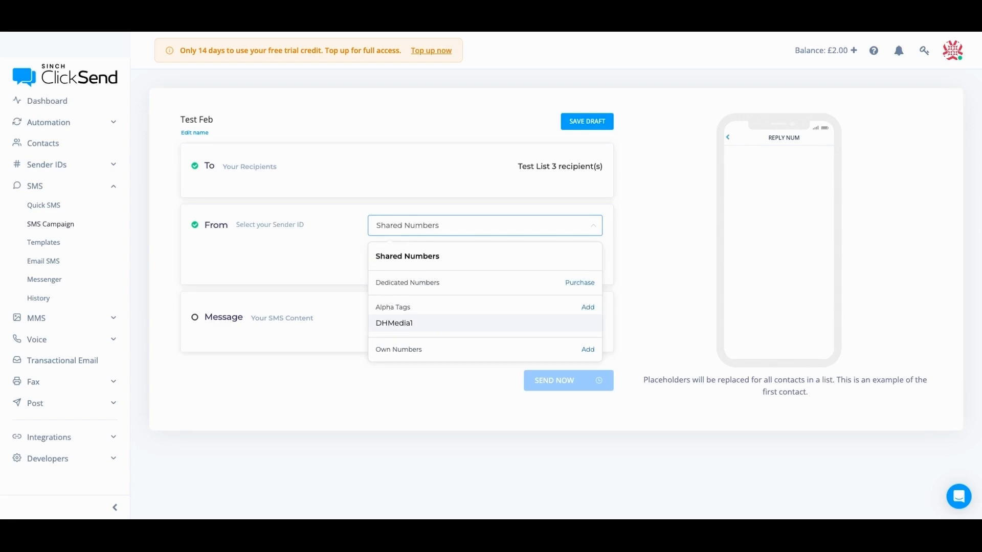
pyautogui.click(409, 327)
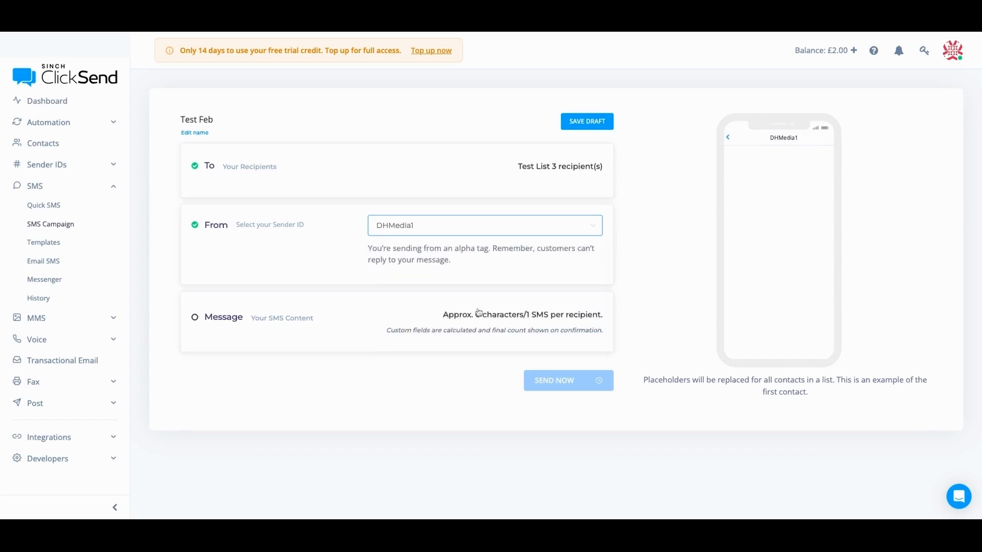
pyautogui.click(318, 329)
pyautogui.click(255, 386)
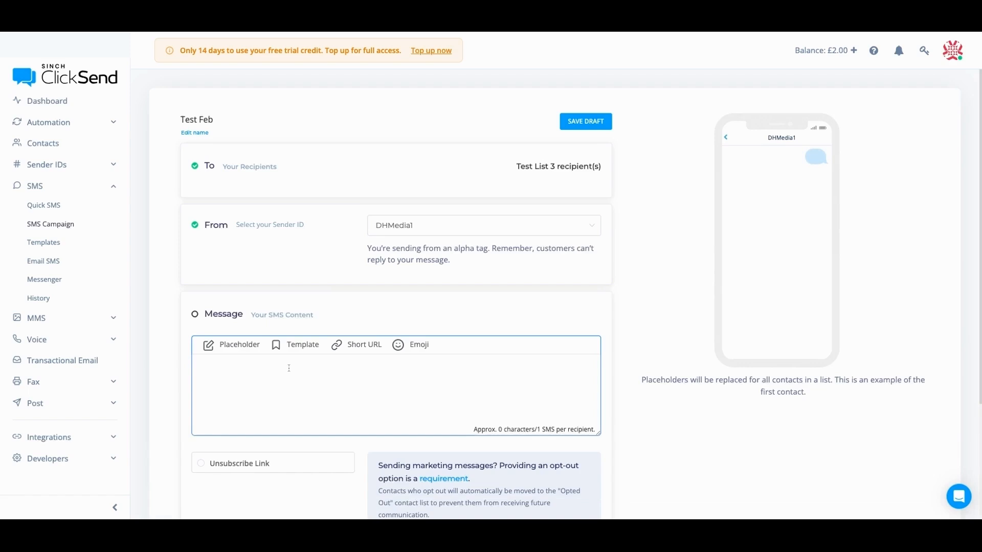
# Write 'Hi (First Name) this is a test. Your dogs name is (Cust. 1)' using placeholders
pyautogui.write('Hi')
pyautogui.click(252, 350)
pyautogui.click(242, 372)
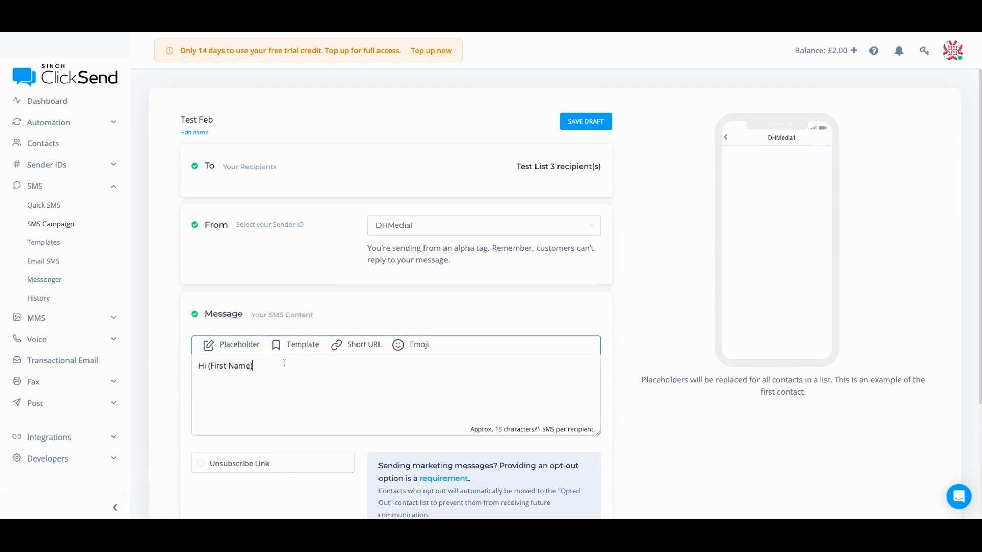
pyautogui.write('this is')
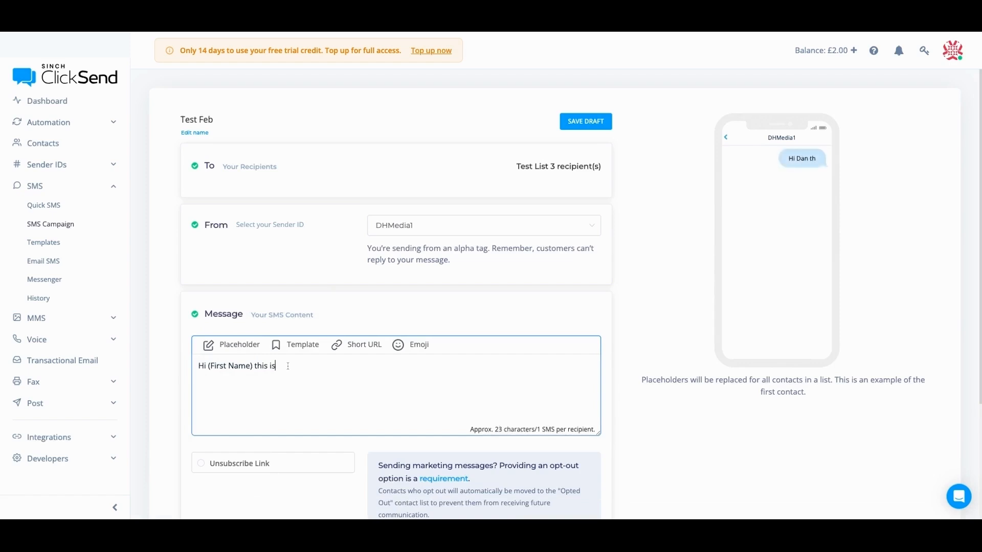
pyautogui.write(' a test. ')
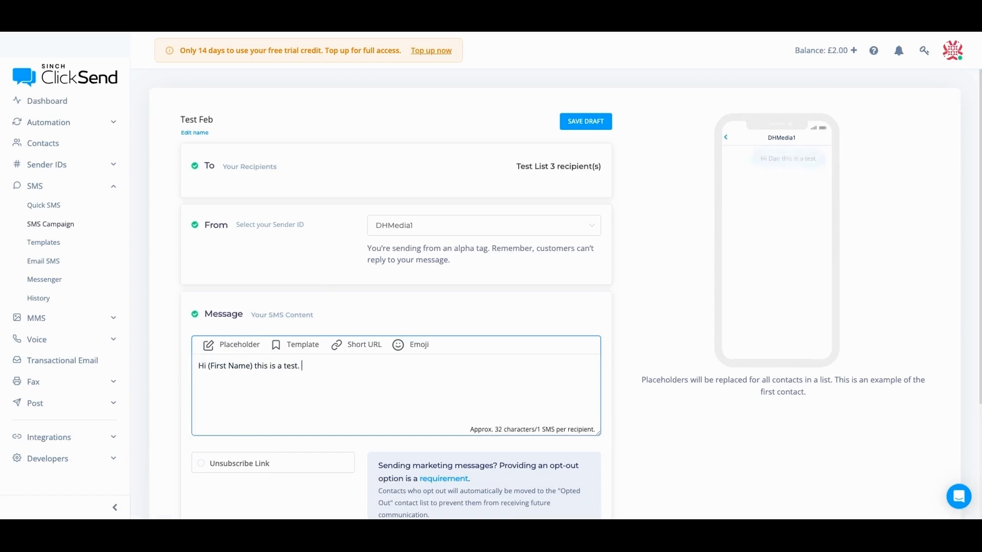
pyautogui.write('Your dogs name is')
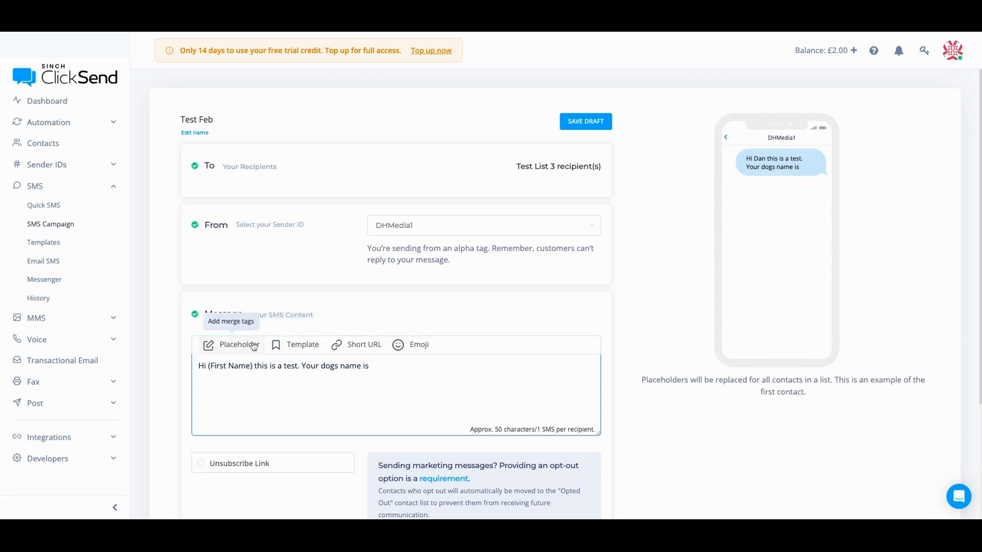
pyautogui.click(233, 345)
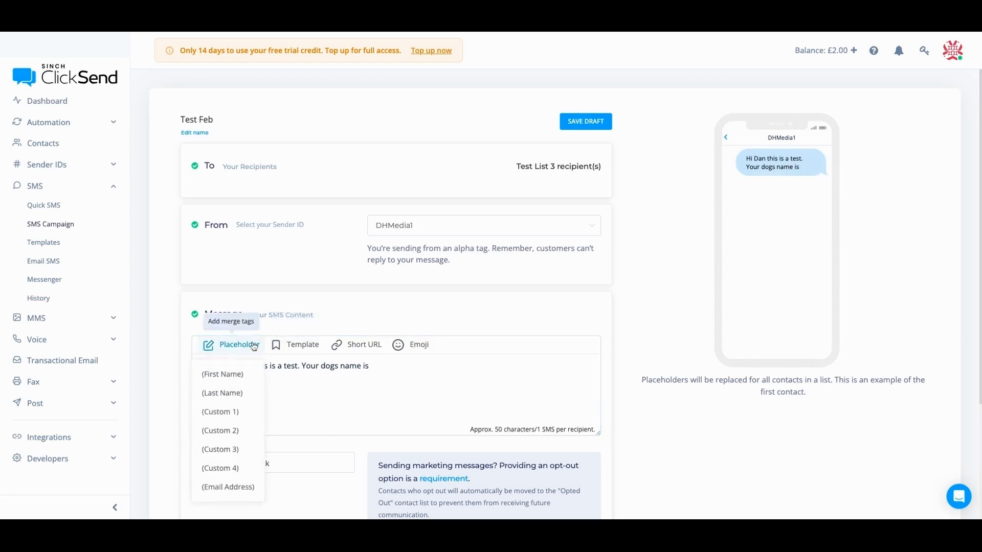
pyautogui.click(232, 413)
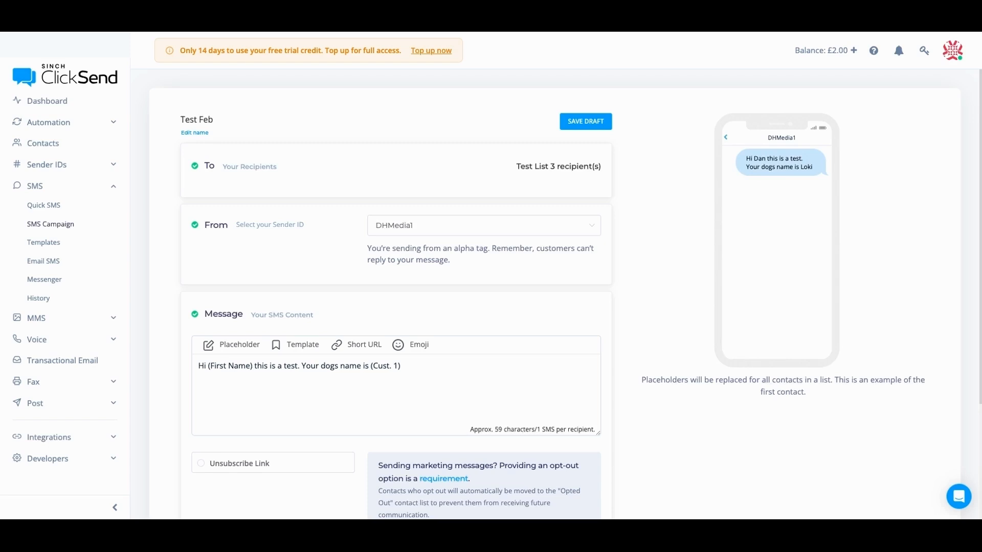
pyautogui.click(496, 380)
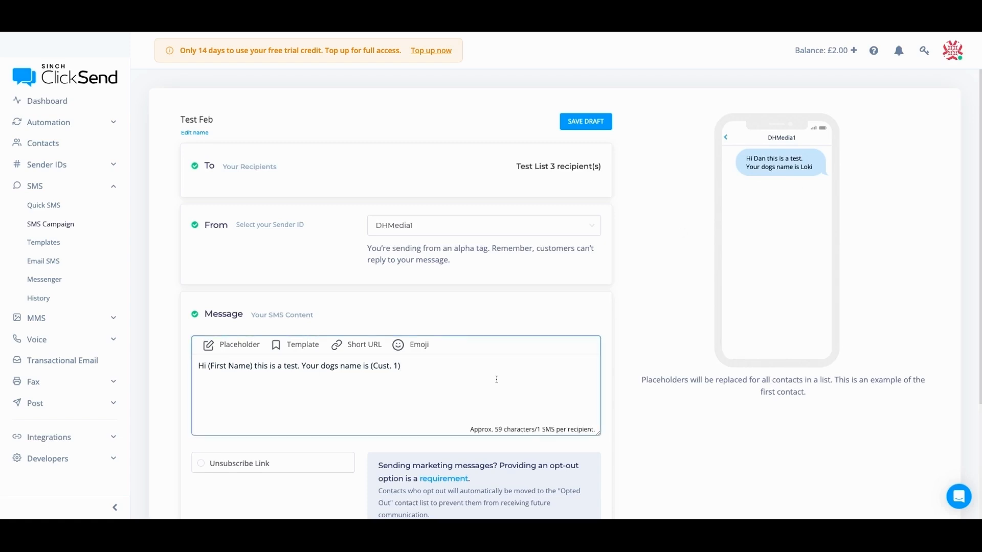
# Add a new line below the sentence, pasting and then erasing the long campaign URL
pyautogui.press('Return')
pyautogui.press('Return')
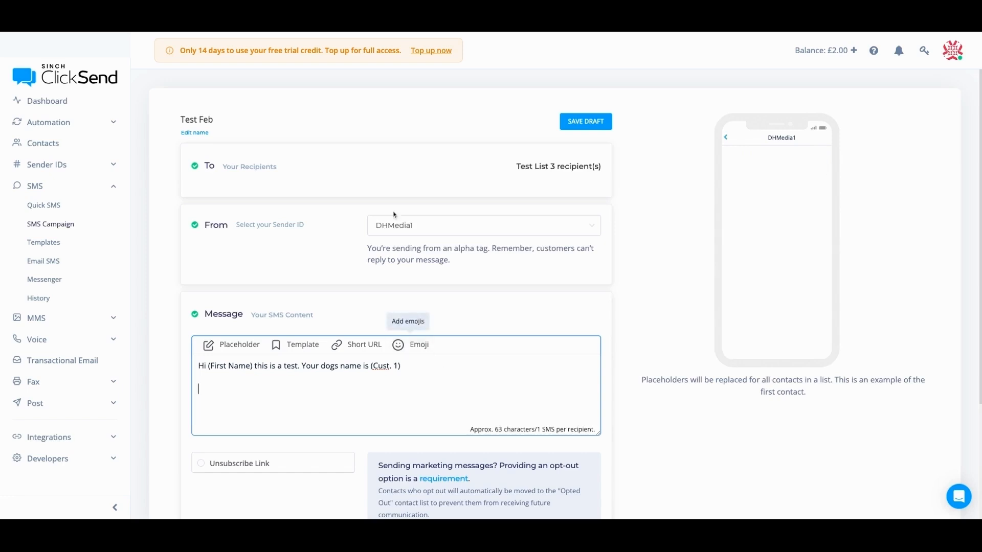
pyautogui.click(313, 32)
pyautogui.click(225, 395)
pyautogui.write('https://dashboard.clicksend.com/sms/campaigns/add')
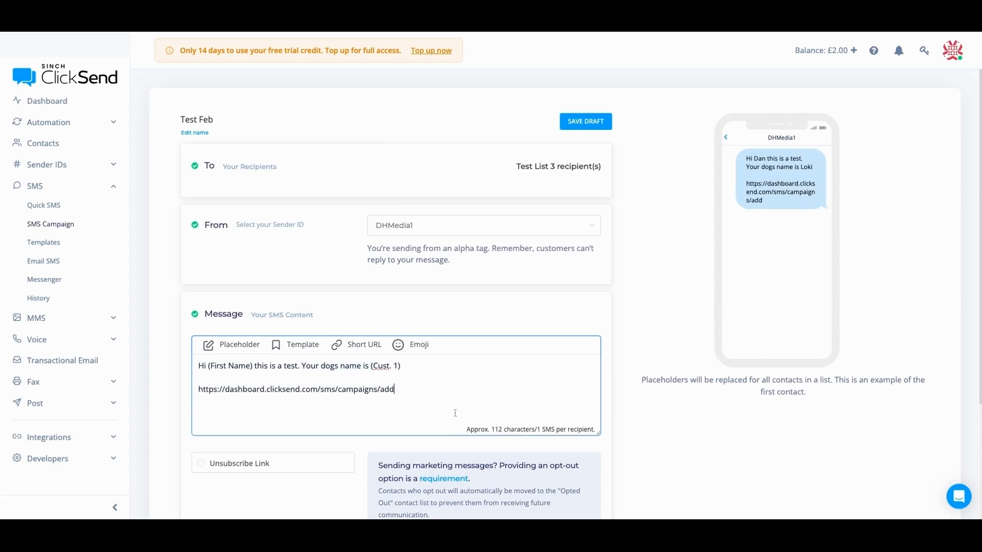
pyautogui.doubleClick(467, 430)
pyautogui.moveTo(467, 430); pyautogui.dragTo(595, 429)
pyautogui.click(440, 386)
pyautogui.hotkey('shift', 'Home')
pyautogui.hotkey('ctrl', 'c')
pyautogui.press('BackSpace')
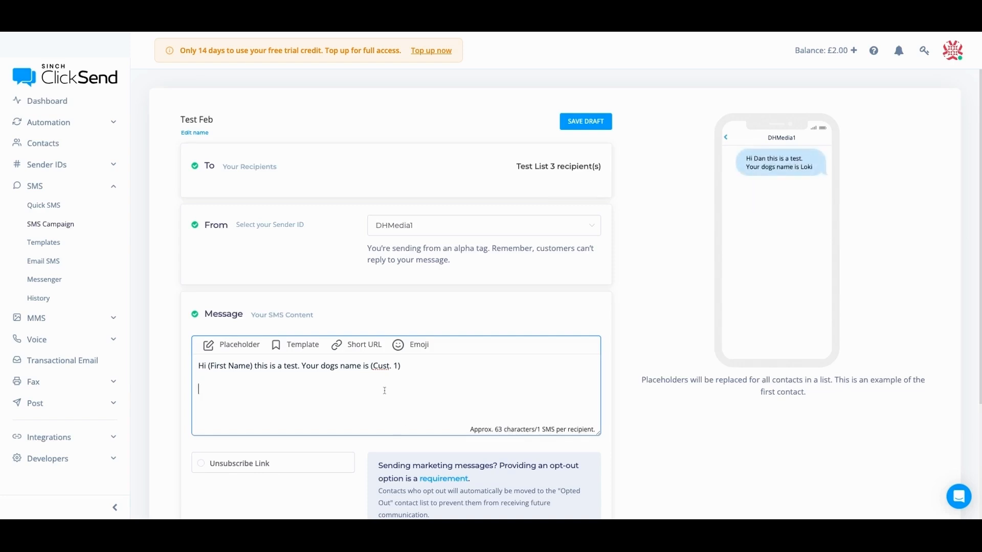
# Insert the campaign page as a shortened smsu.io link and add a new line below it
pyautogui.click(363, 352)
pyautogui.click(428, 115)
pyautogui.hotkey('ctrl', 'v')
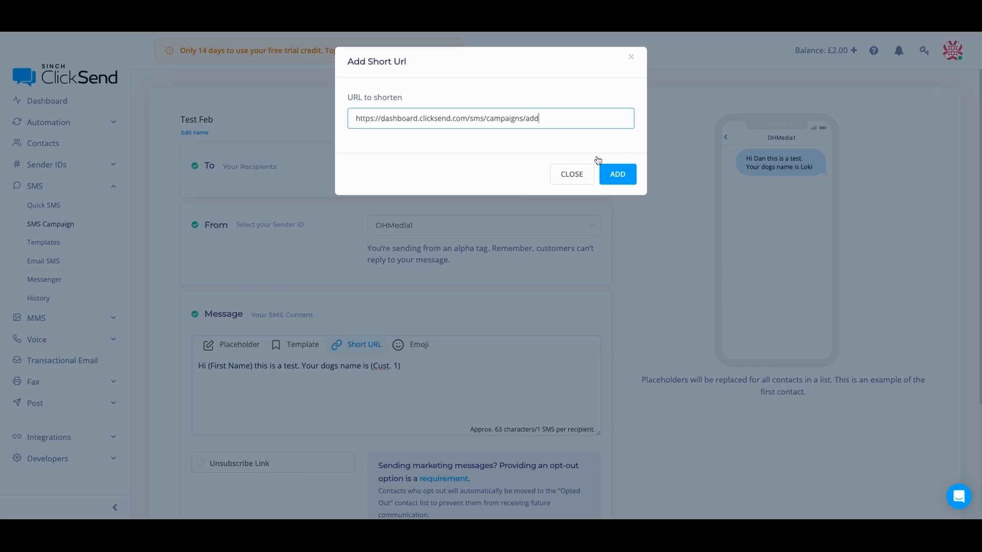
pyautogui.click(619, 175)
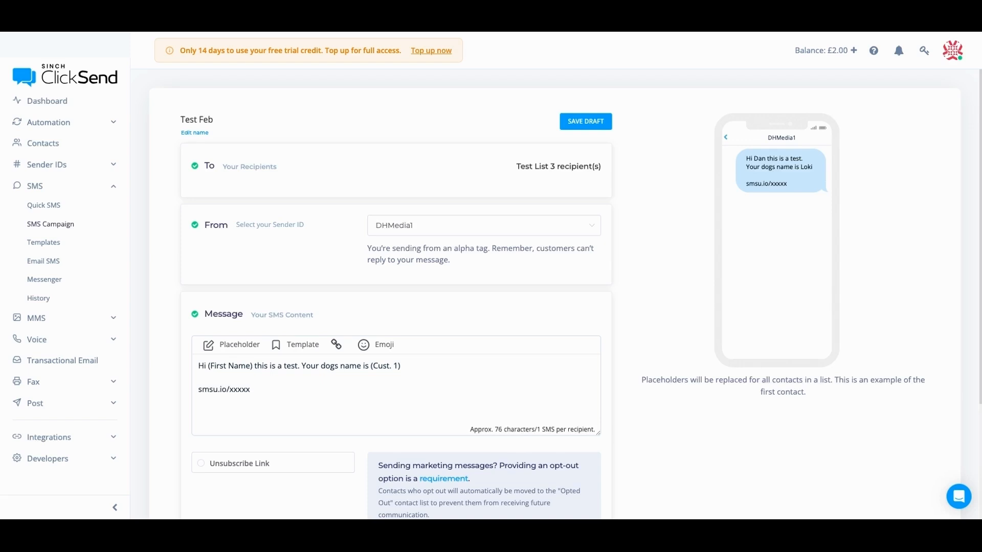
pyautogui.doubleClick(232, 391)
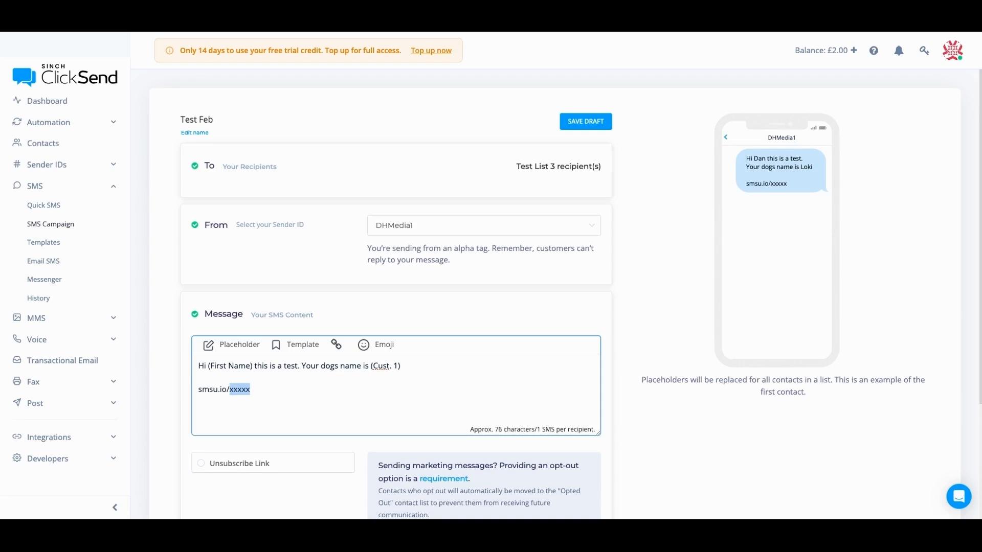
pyautogui.scroll(-2, 473, 344)
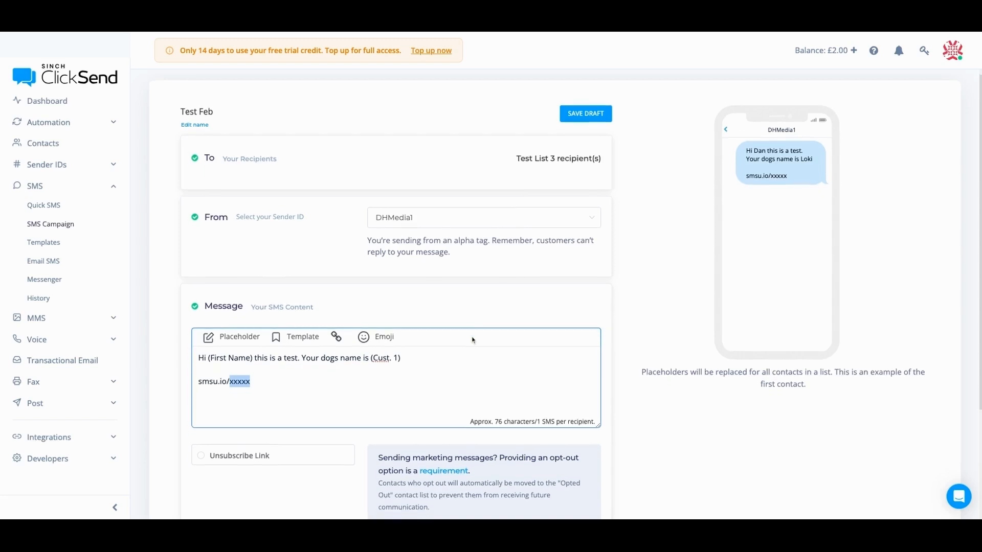
pyautogui.click(330, 310)
pyautogui.press('Return')
pyautogui.press('Return')
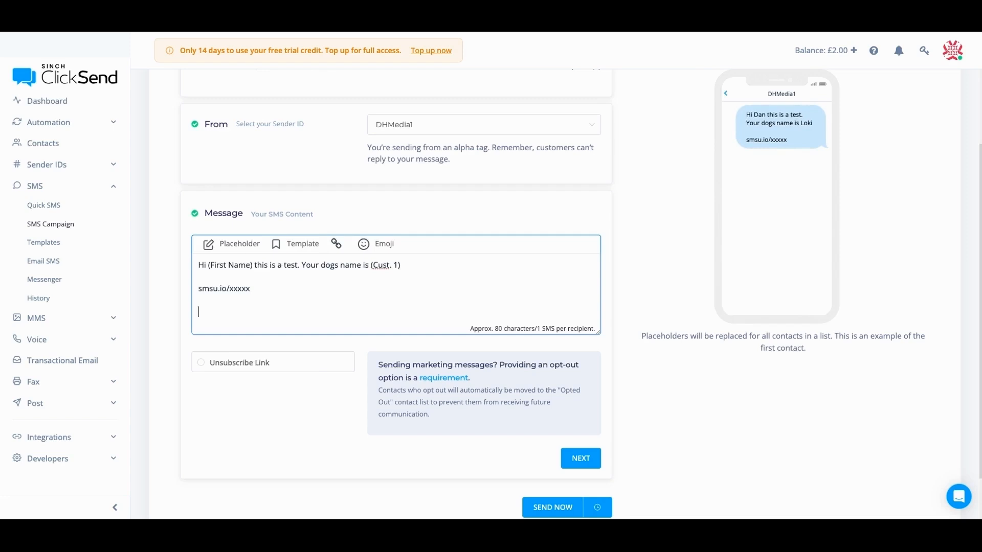
# Add an unsubscribe link and send Test Feb immediately instead of scheduling, confirming the send
pyautogui.click(266, 364)
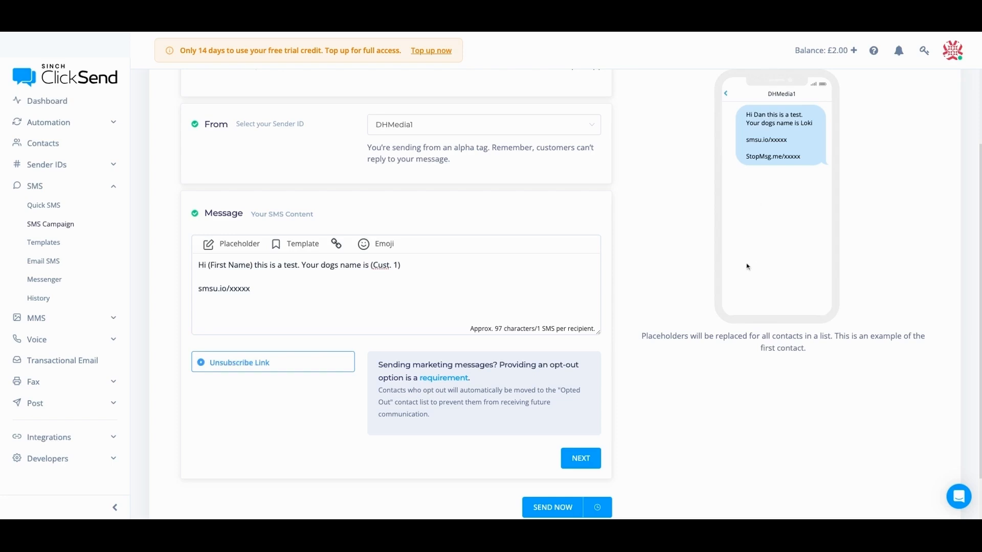
pyautogui.scroll(-1, 736, 267)
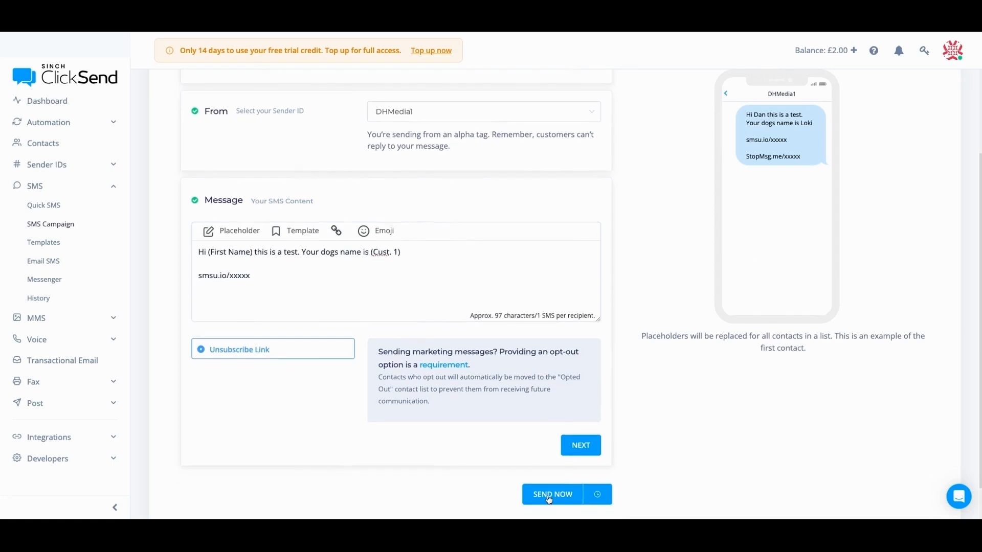
pyautogui.click(598, 494)
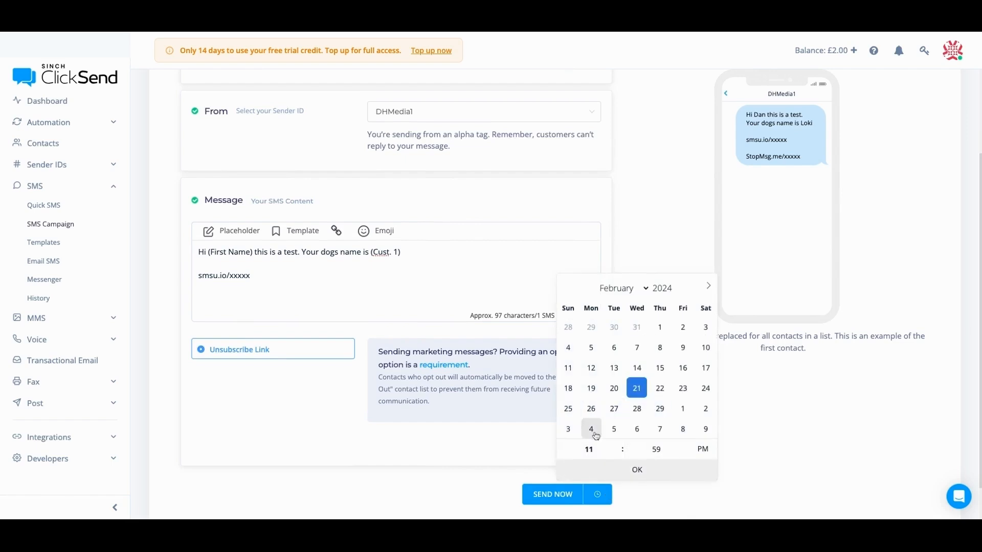
pyautogui.click(687, 488)
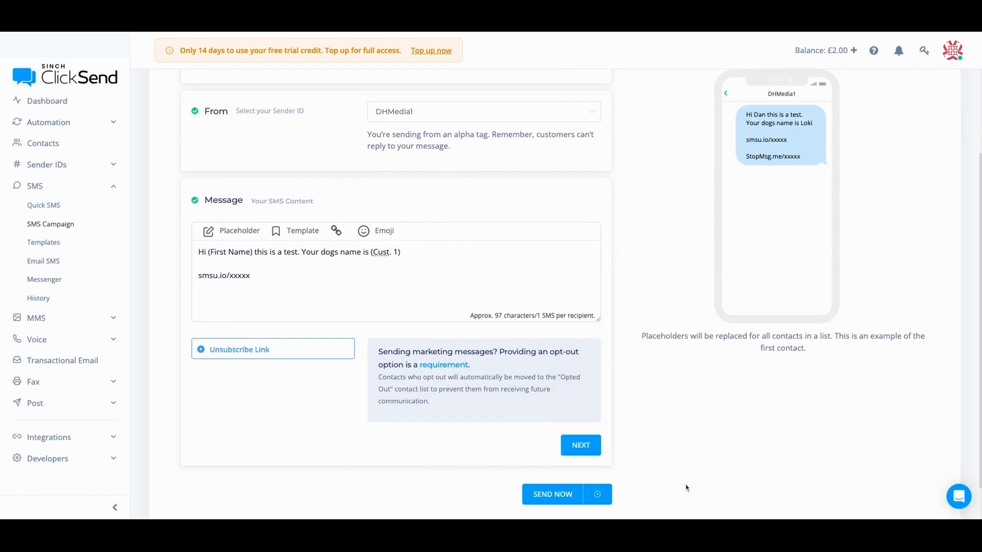
pyautogui.click(553, 494)
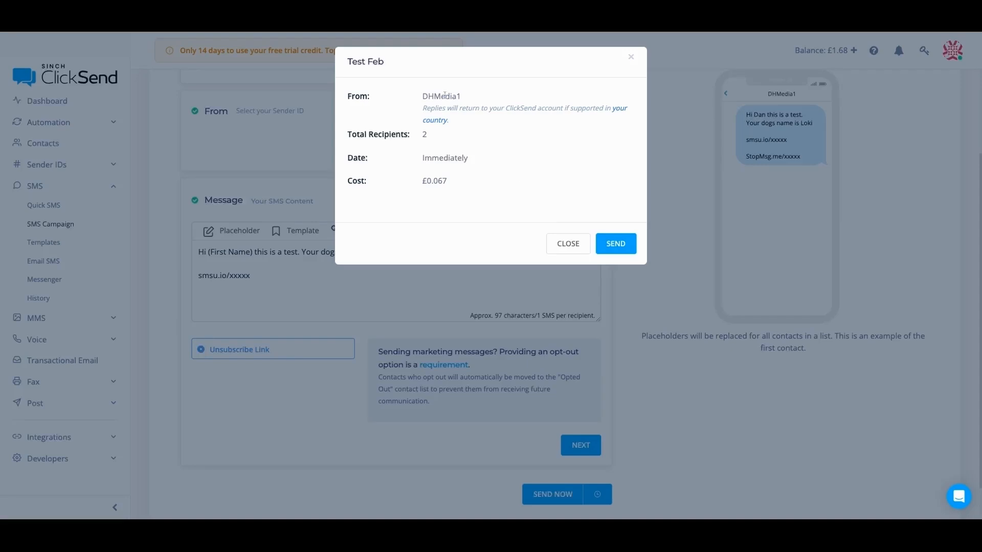
pyautogui.click(619, 250)
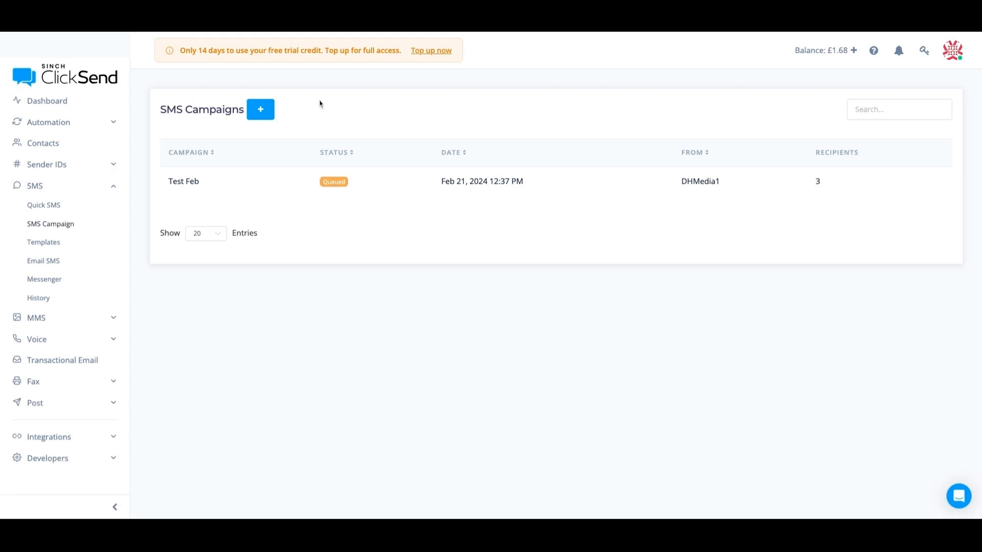
# Refresh the campaigns list and open the Test Feb campaign report, dismissing the support chat
pyautogui.press('super+r')
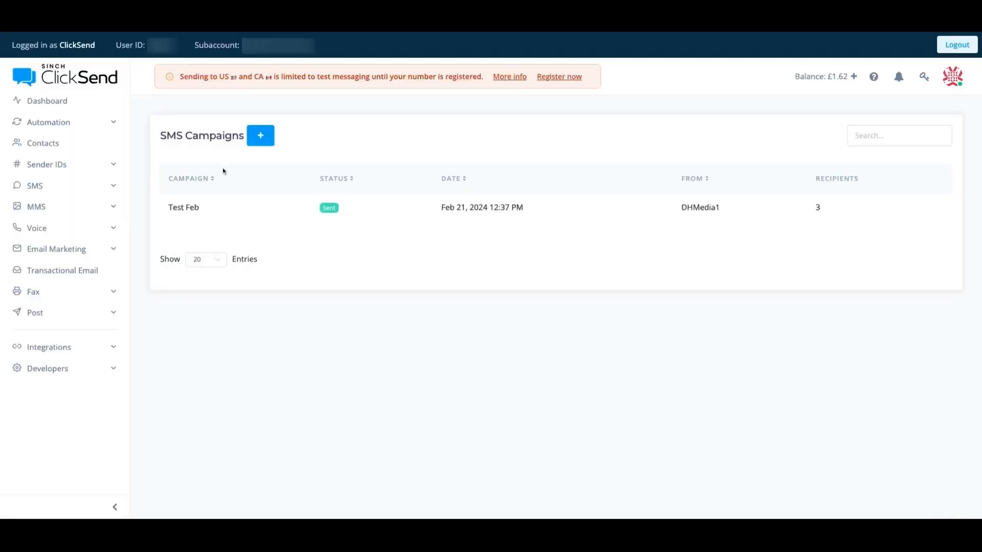
pyautogui.click(295, 214)
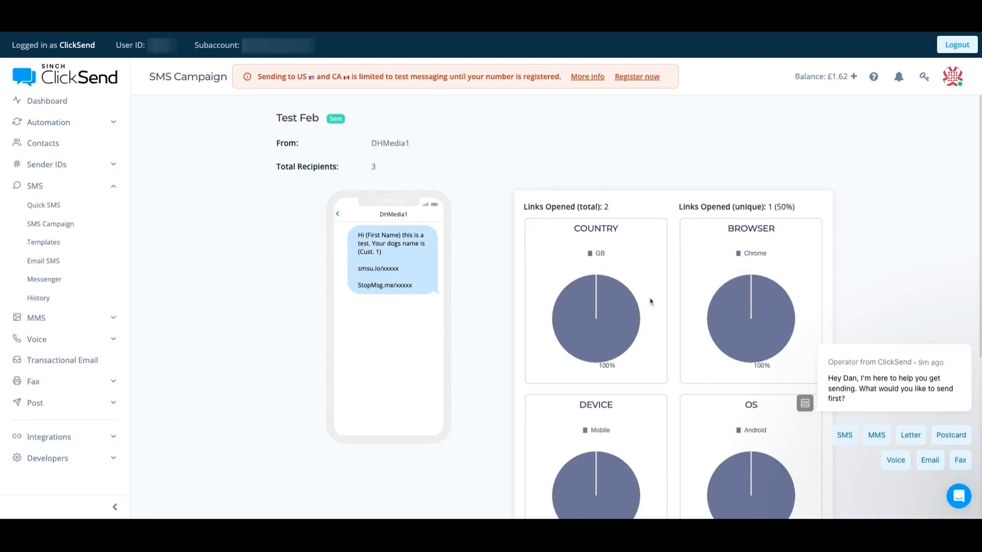
pyautogui.scroll(-5, 688, 309)
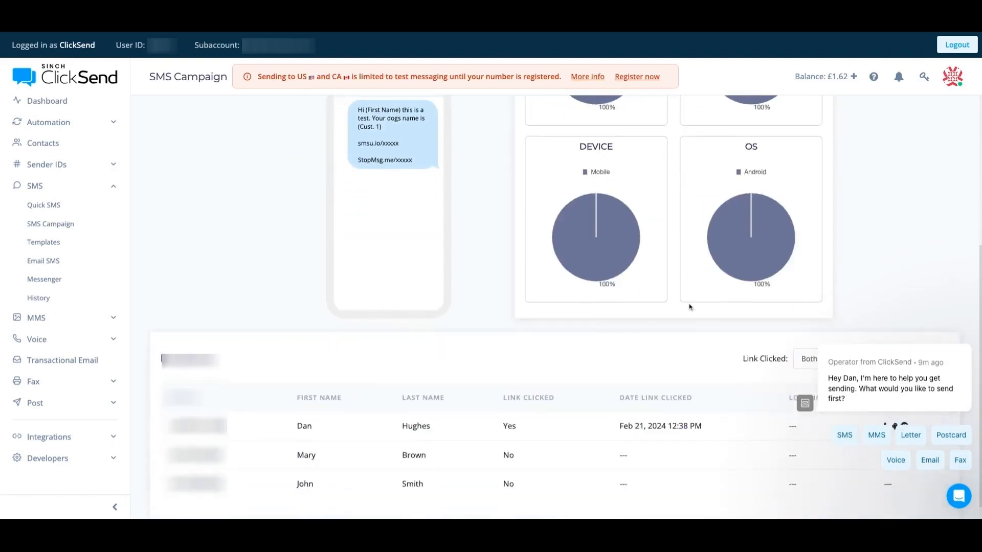
pyautogui.scroll(-1, 689, 307)
pyautogui.moveTo(895, 371)
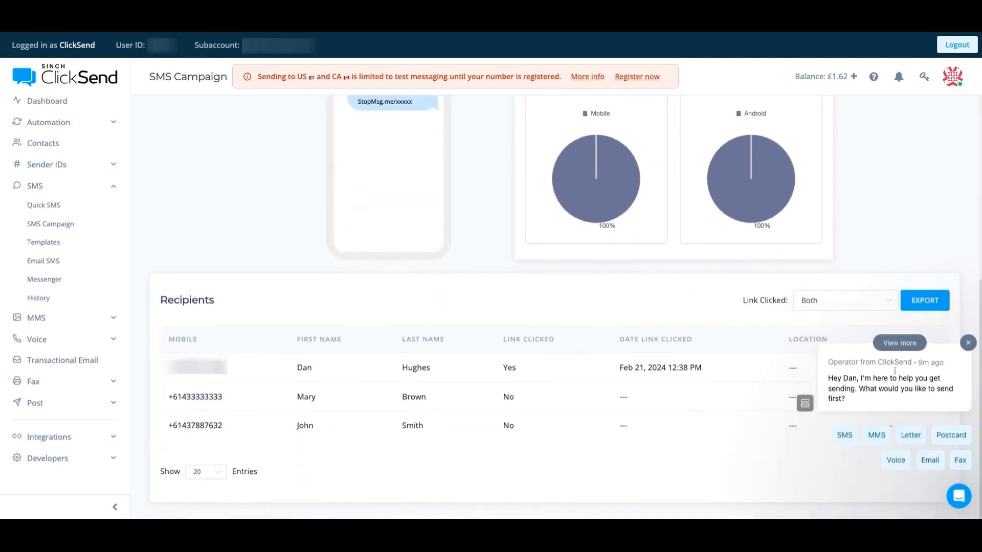
pyautogui.click(968, 343)
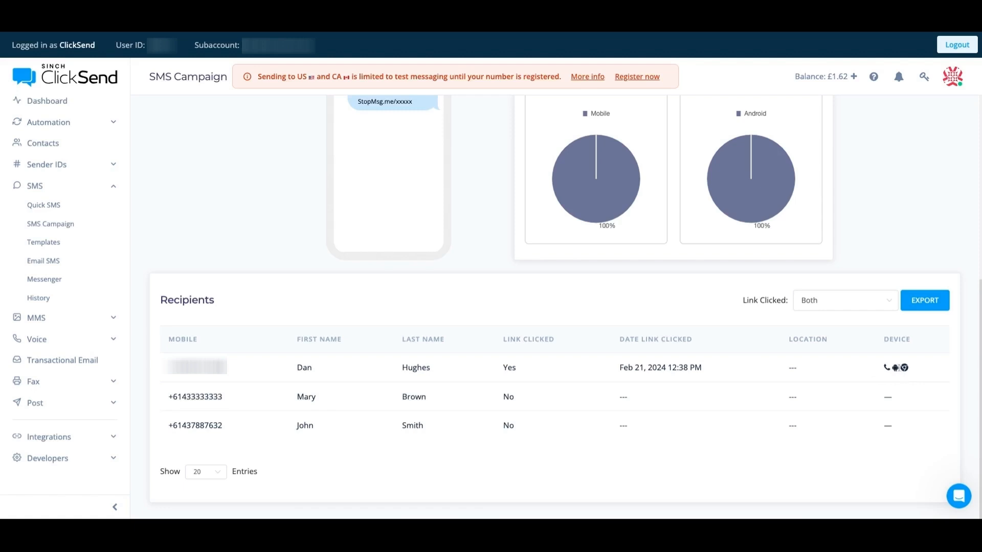
pyautogui.scroll(6, 904, 369)
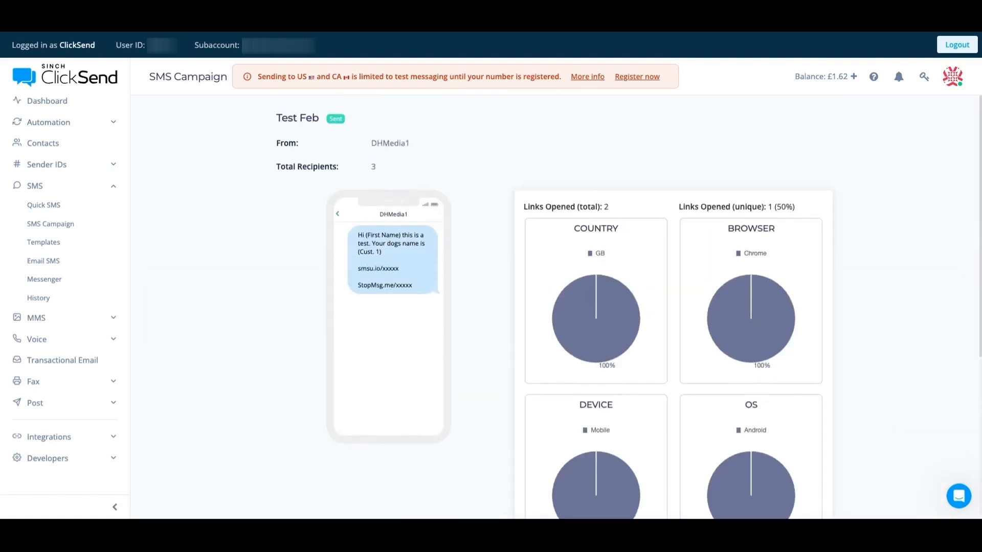
pyautogui.scroll(-6, 905, 362)
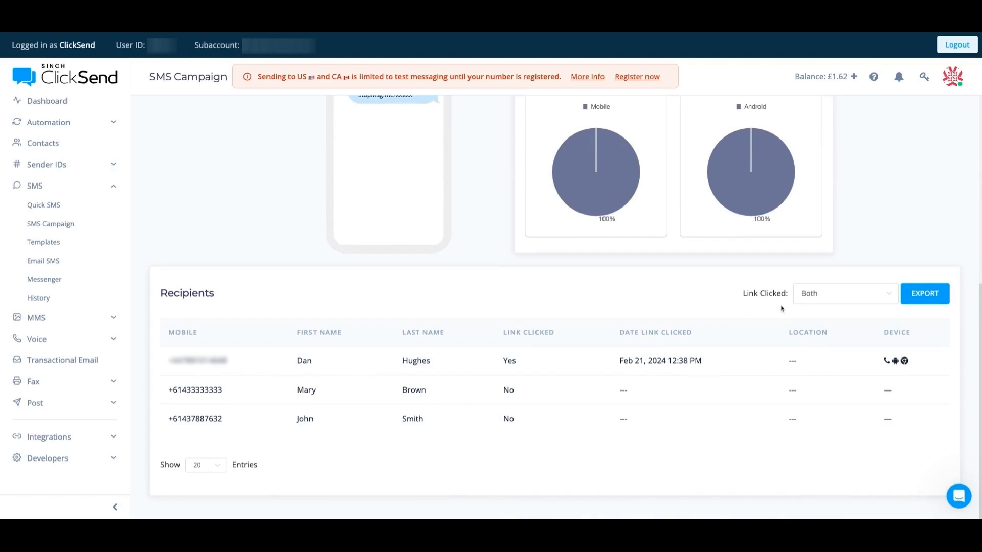
# Filter recipients to Link Clicked: No, then go to the SMS Templates page
pyautogui.click(833, 299)
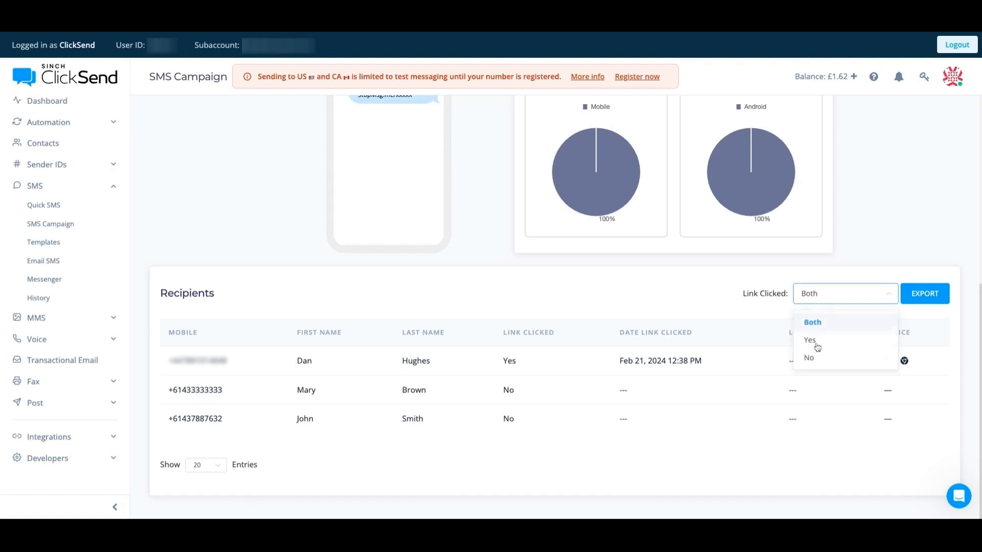
pyautogui.click(813, 362)
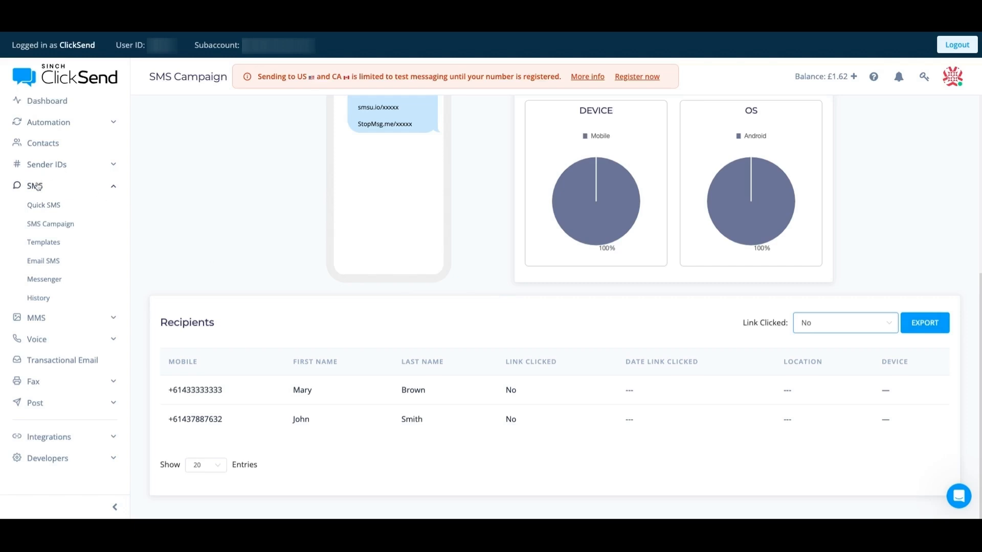
pyautogui.click(40, 248)
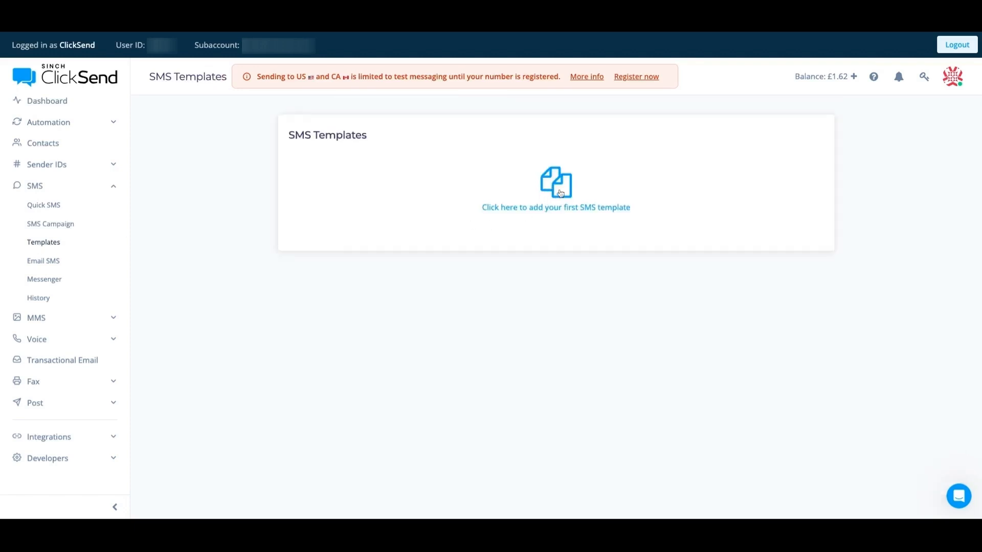
# Create a template 'Test 1' reading 'Hi (First Name) this is a test'
pyautogui.click(561, 194)
pyautogui.click(397, 116)
pyautogui.write('T')
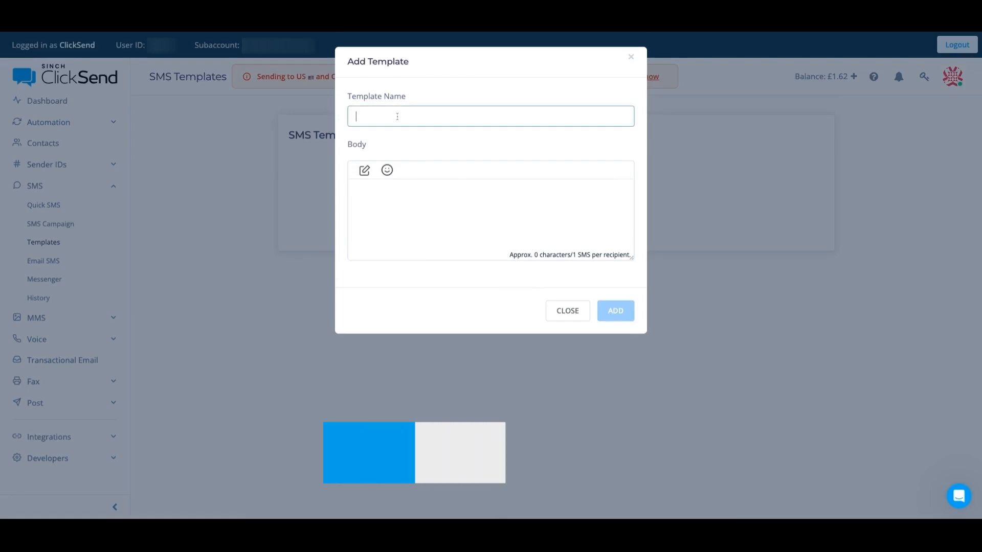
pyautogui.write('est 1')
pyautogui.click(406, 205)
pyautogui.write('Hi')
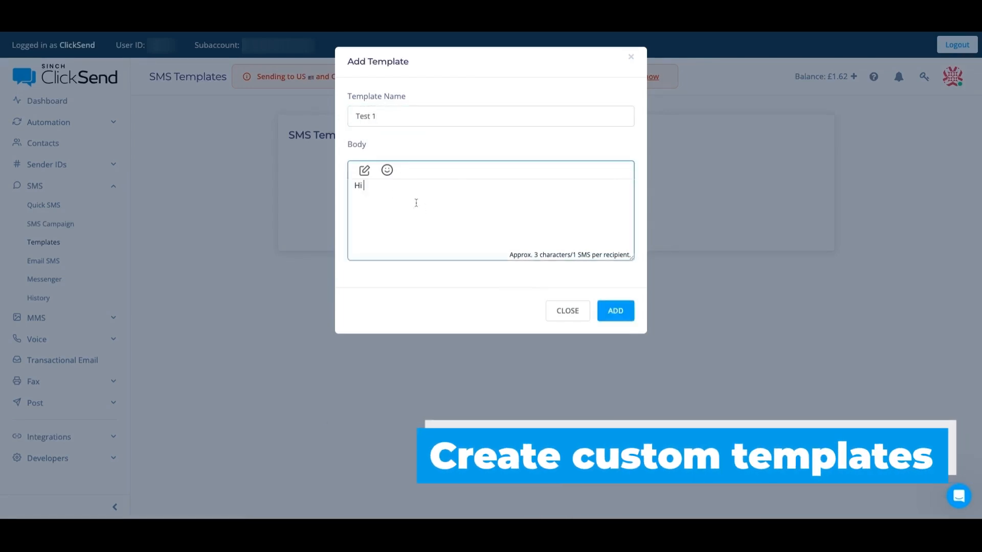
pyautogui.click(364, 170)
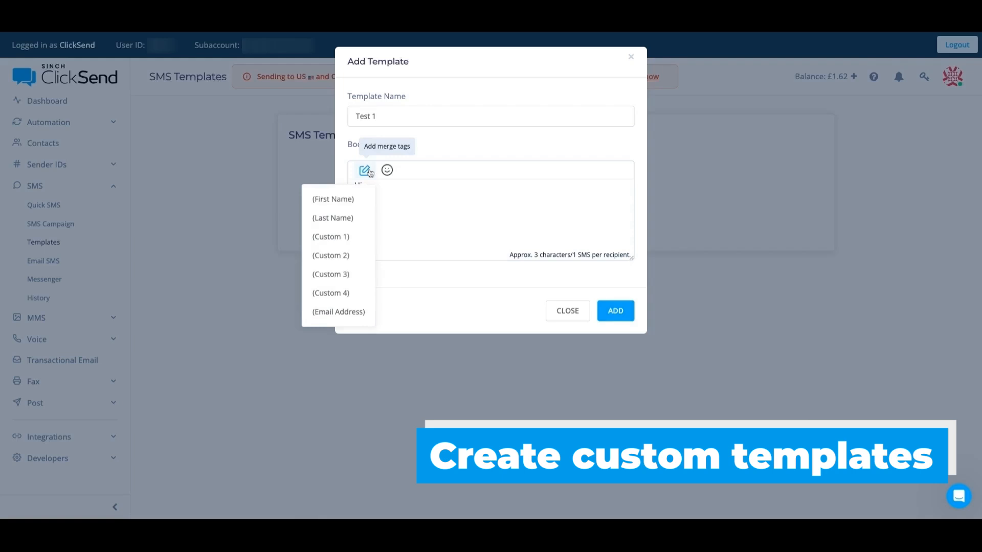
pyautogui.click(349, 202)
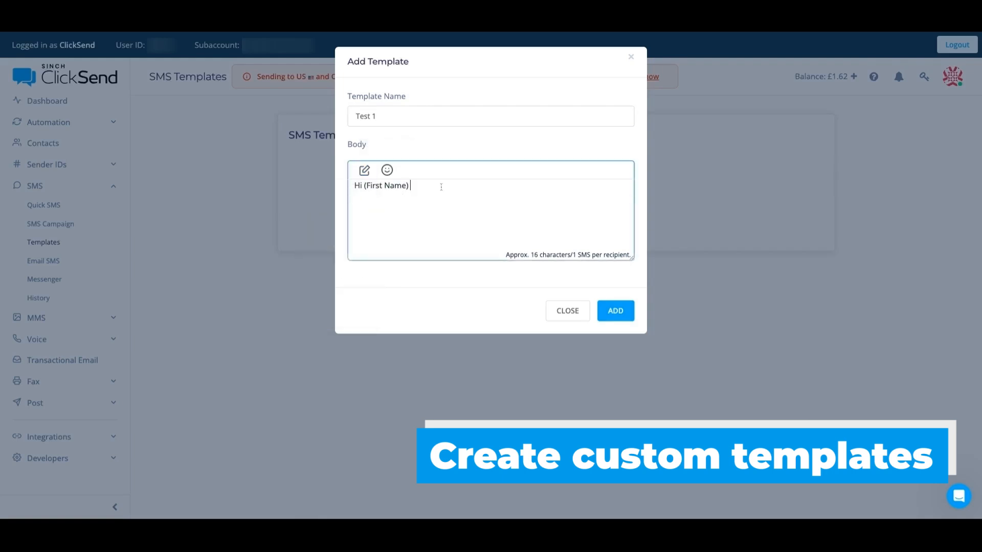
pyautogui.write('this is a test')
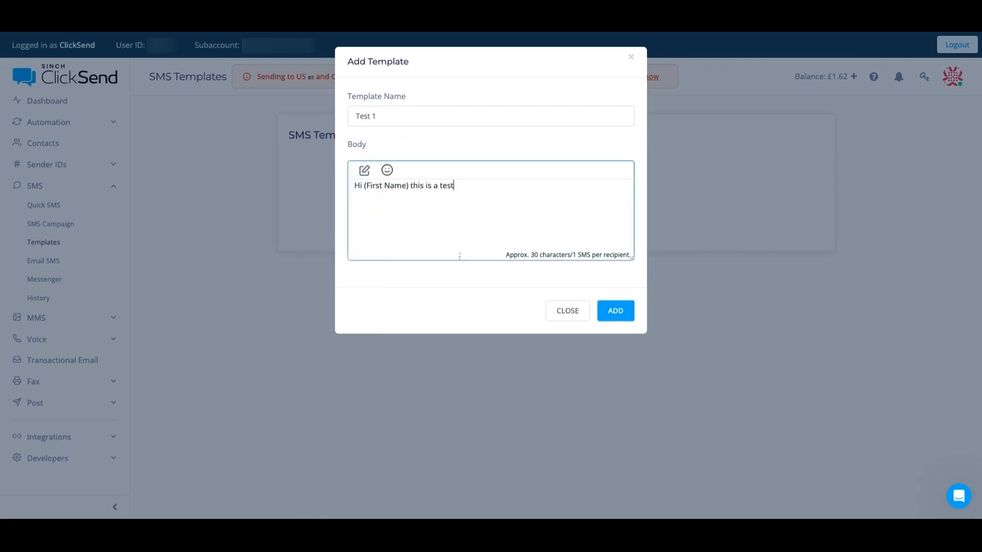
pyautogui.click(615, 311)
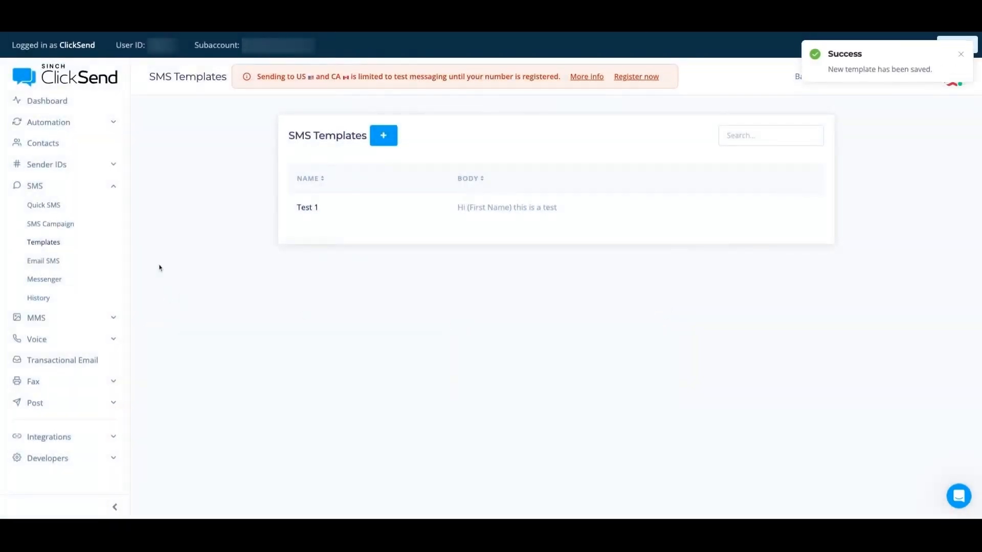
# Start a new SMS campaign, insert the Test 1 template, then discard the draft
pyautogui.click(50, 229)
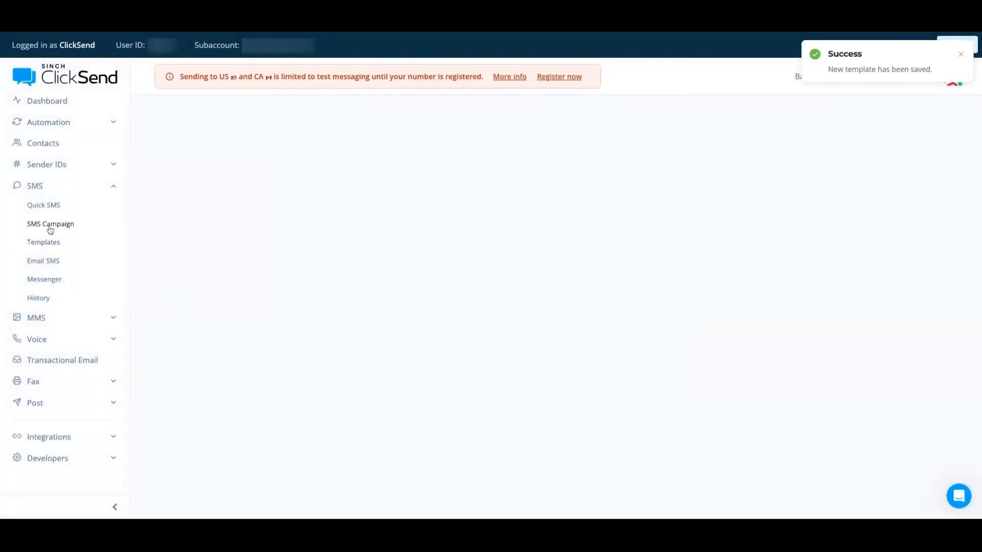
pyautogui.click(268, 138)
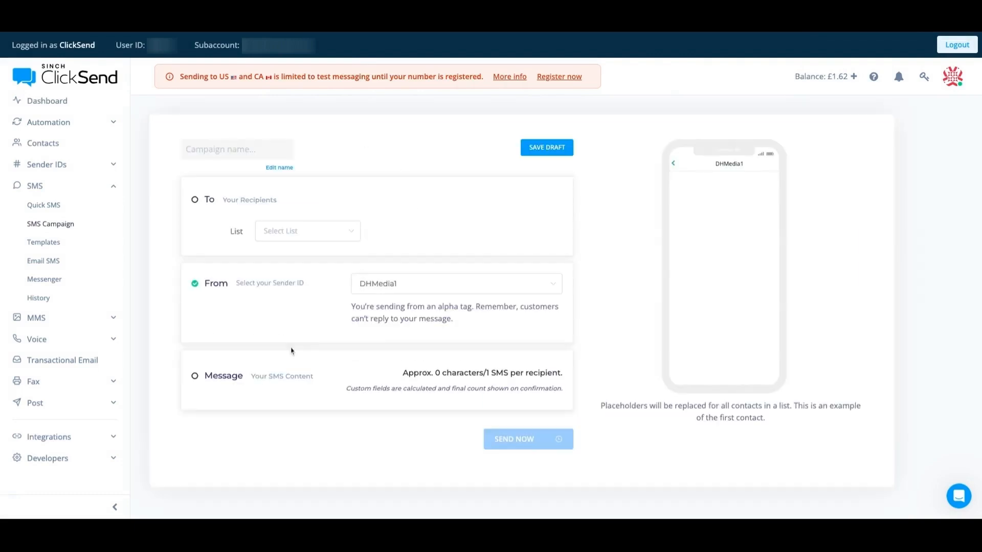
pyautogui.click(297, 386)
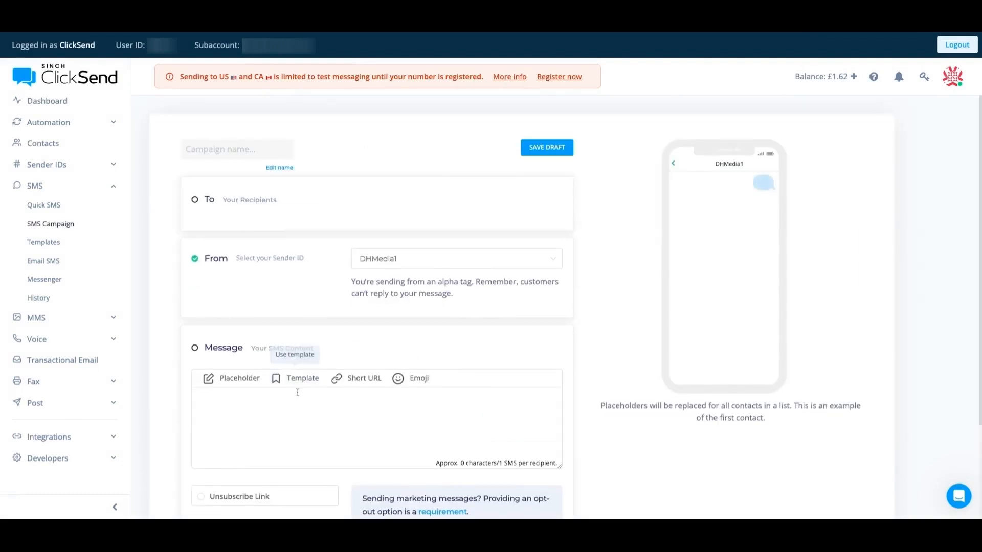
pyautogui.click(298, 381)
pyautogui.click(264, 355)
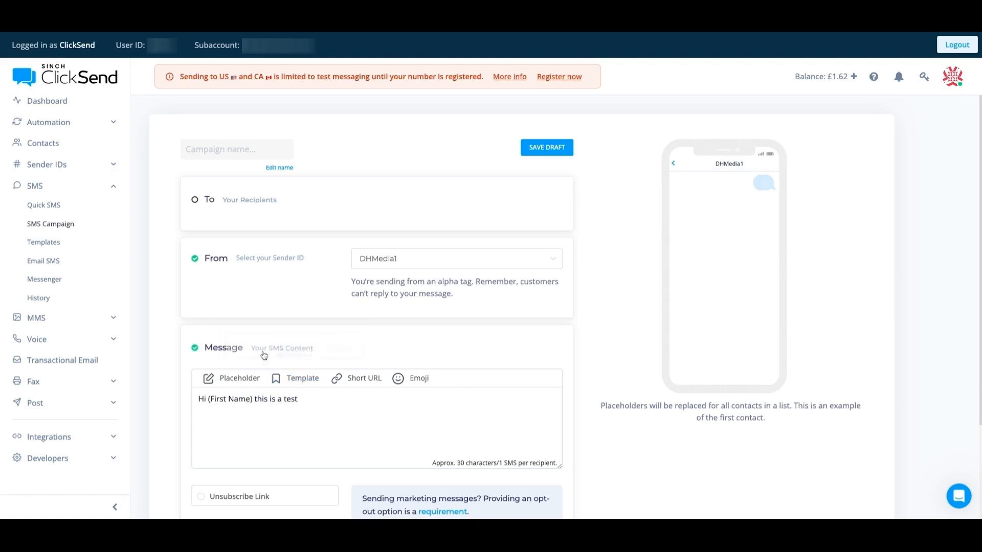
pyautogui.tripleClick(199, 399)
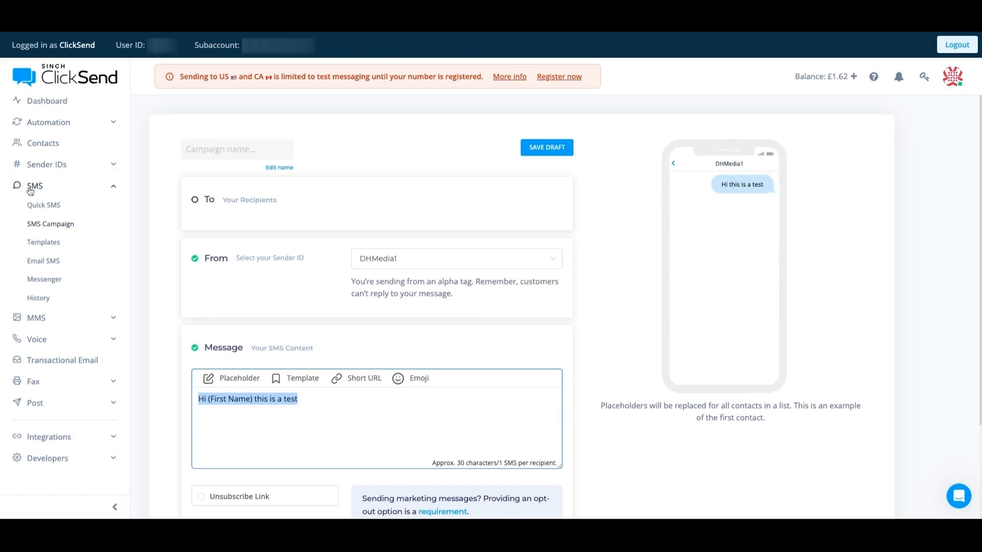
pyautogui.click(37, 298)
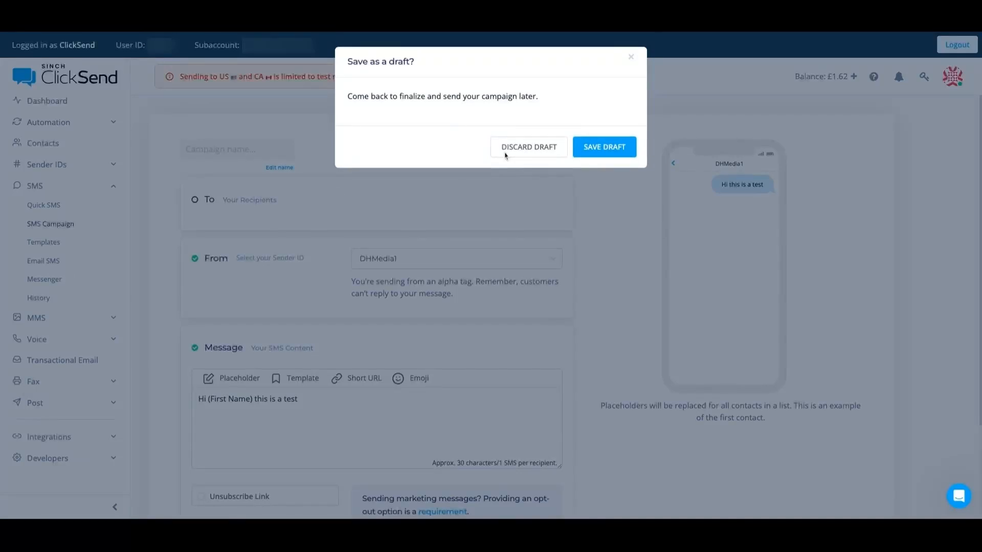
pyautogui.click(525, 151)
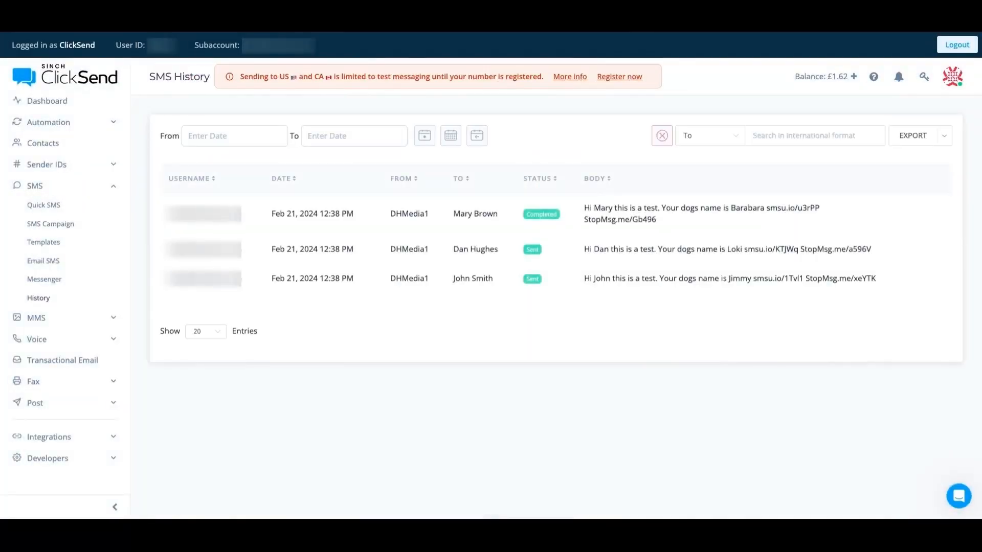
# Check the second message's delivery info (carrier Orange, country GB), then refresh SMS History
pyautogui.moveTo(475, 251)
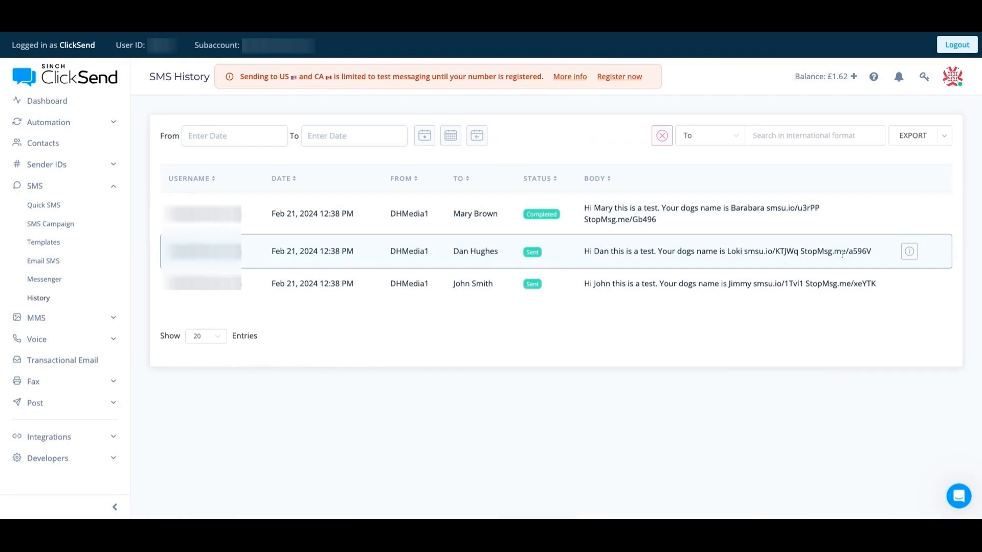
pyautogui.click(909, 253)
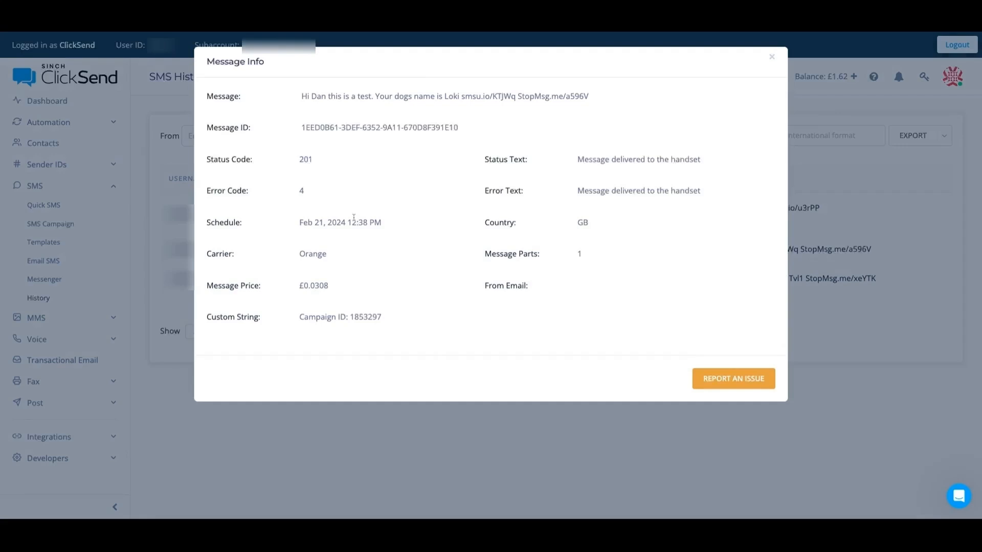
pyautogui.doubleClick(293, 253)
pyautogui.doubleClick(565, 223)
pyautogui.click(602, 448)
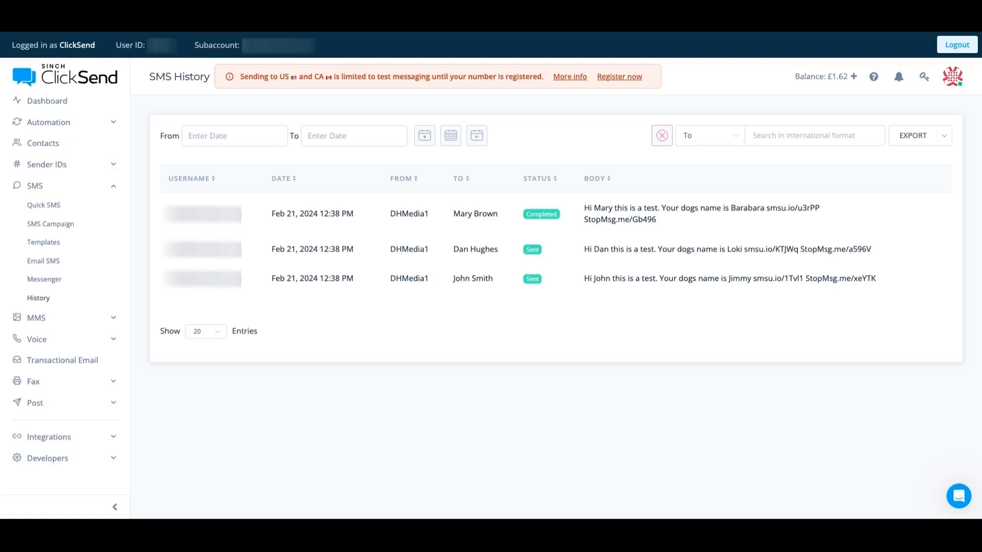
pyautogui.press('F5')
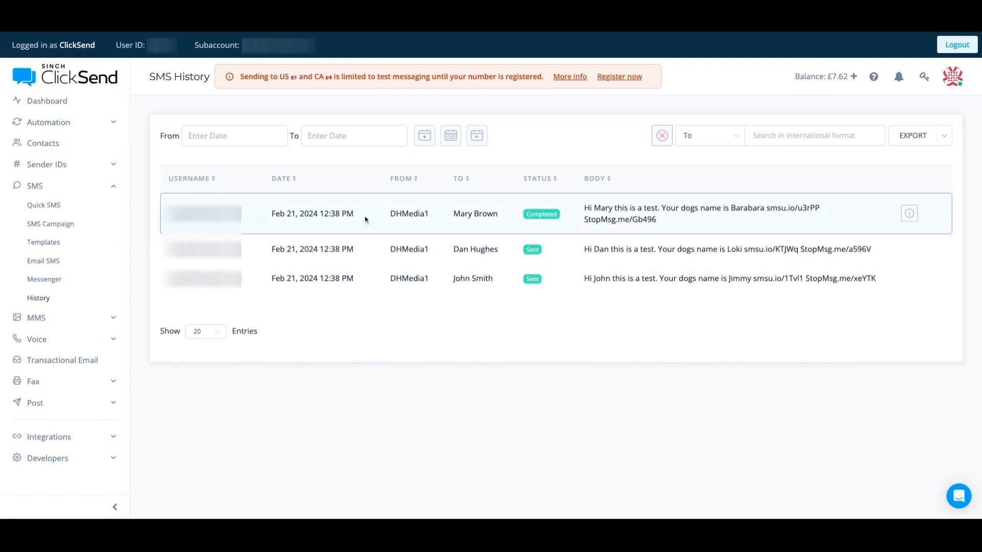
pyautogui.moveTo(393, 213); pyautogui.dragTo(430, 213)
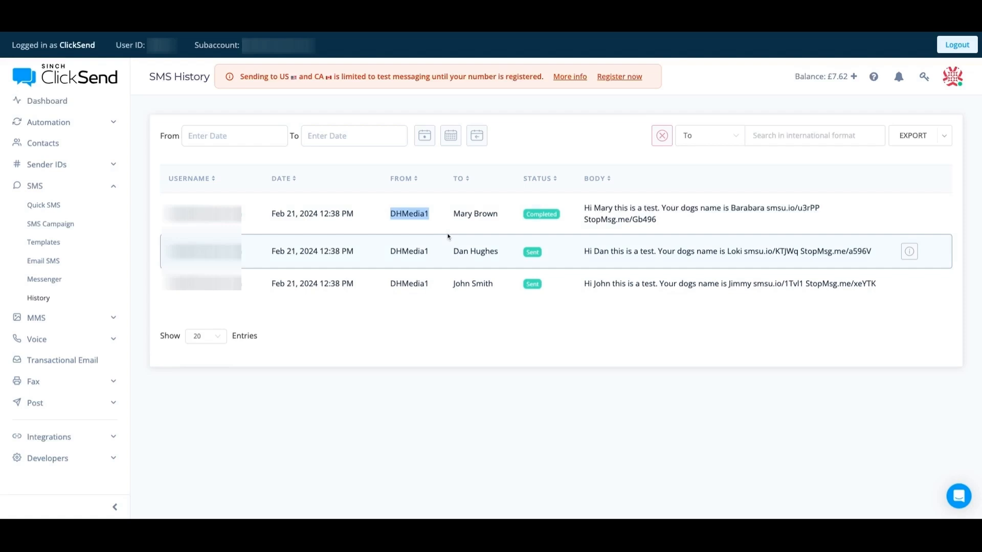
# Buy the first listed UK dedicated number and review the Dedicated Numbers table
pyautogui.click(75, 167)
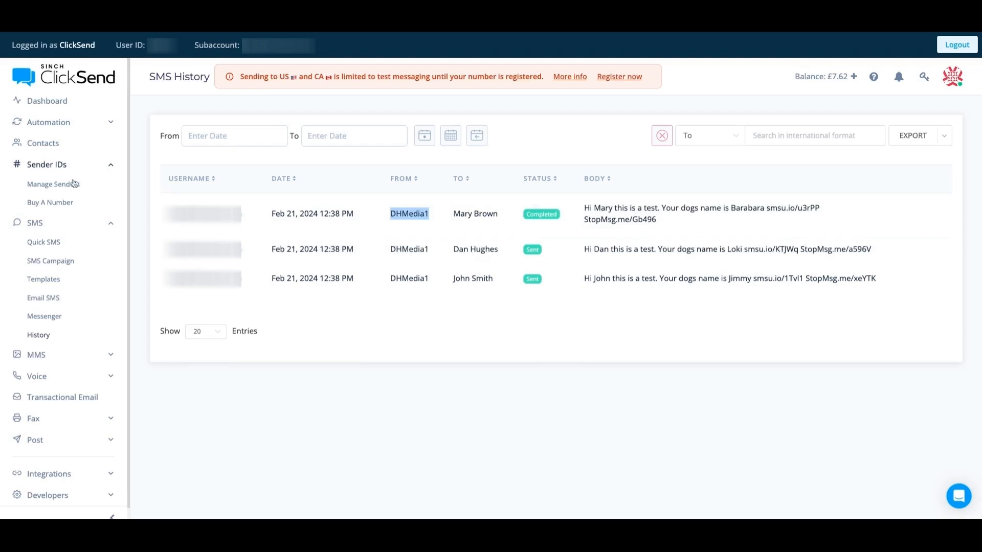
pyautogui.click(51, 202)
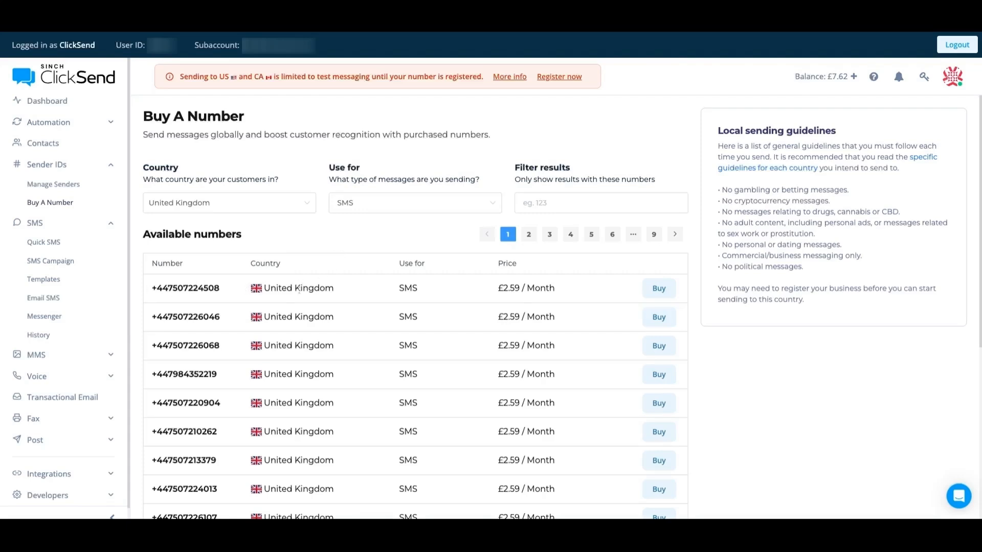
pyautogui.click(659, 288)
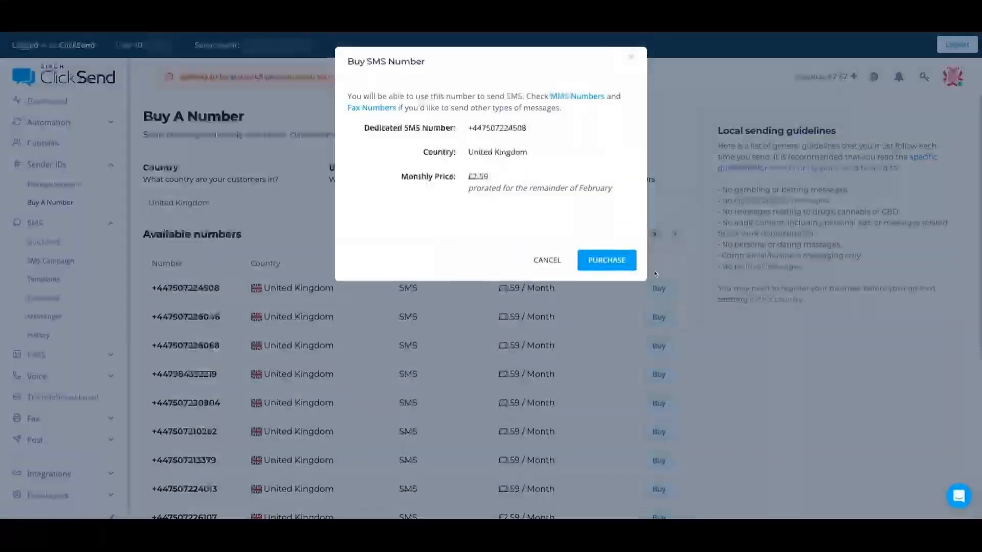
pyautogui.click(602, 256)
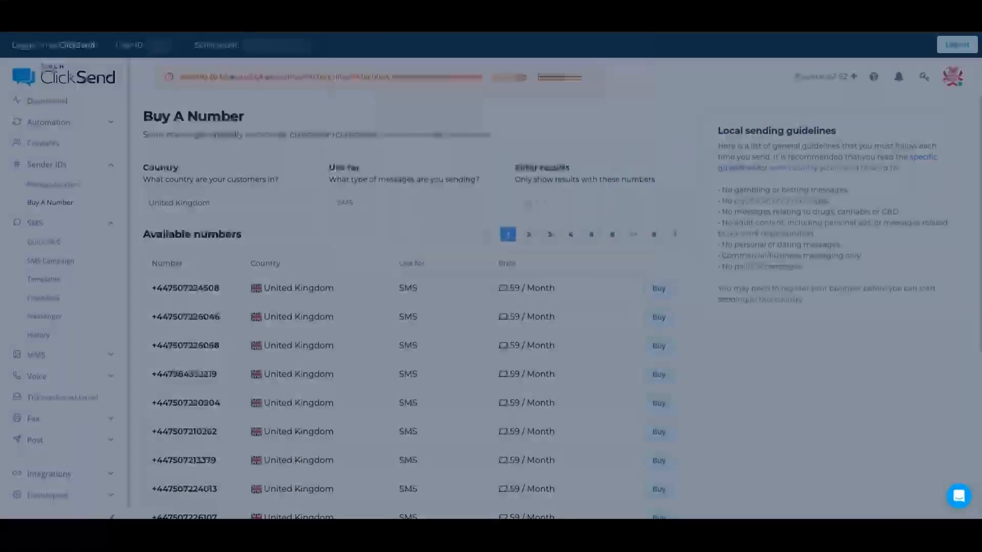
pyautogui.scroll(-3, 729, 216)
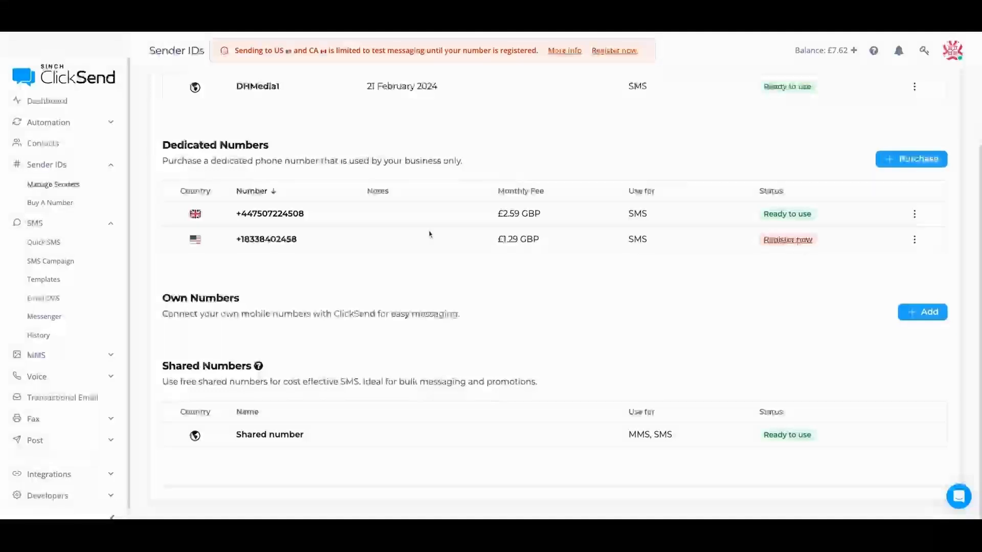
# Address a Quick SMS to Example List, sending from the UK dedicated number
pyautogui.click(52, 246)
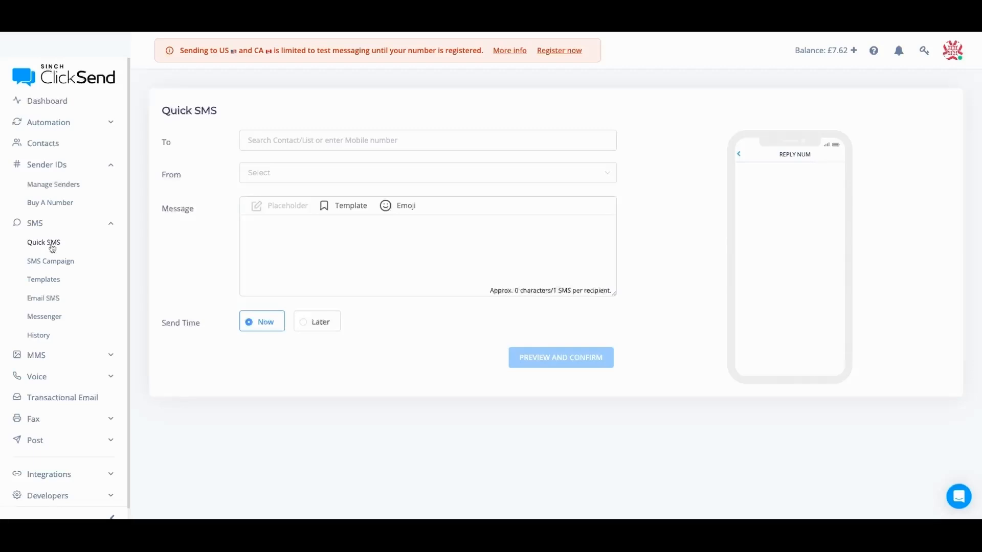
pyautogui.click(268, 140)
pyautogui.write('exam')
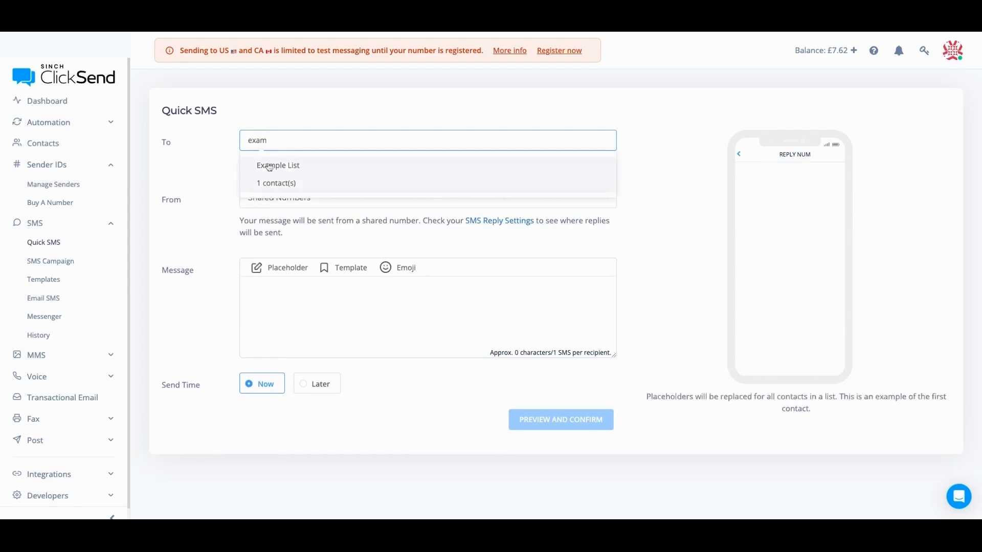
pyautogui.click(264, 163)
pyautogui.click(269, 198)
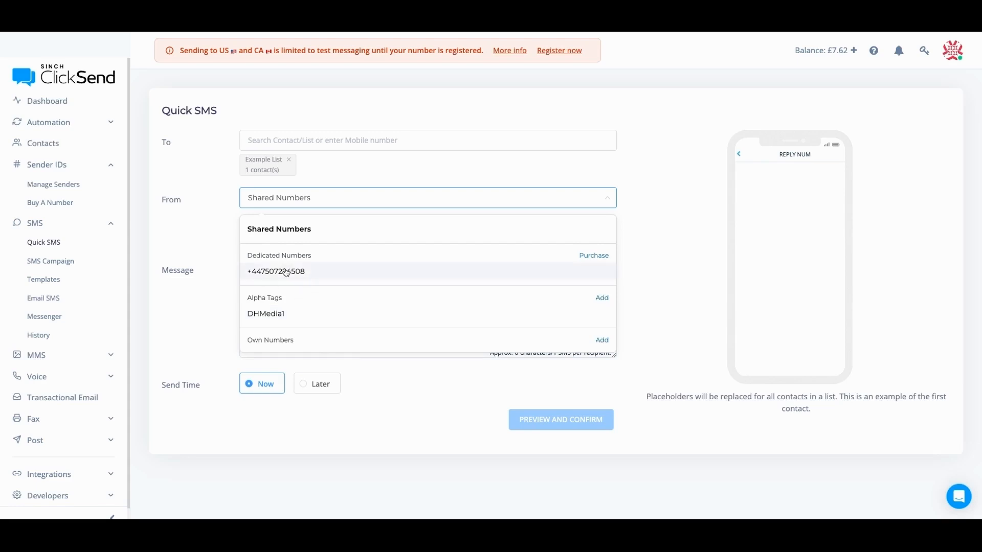
pyautogui.click(315, 272)
# Write a greeting testing two-way messaging, preview it and send it
pyautogui.click(314, 296)
pyautogui.write('Hi D')
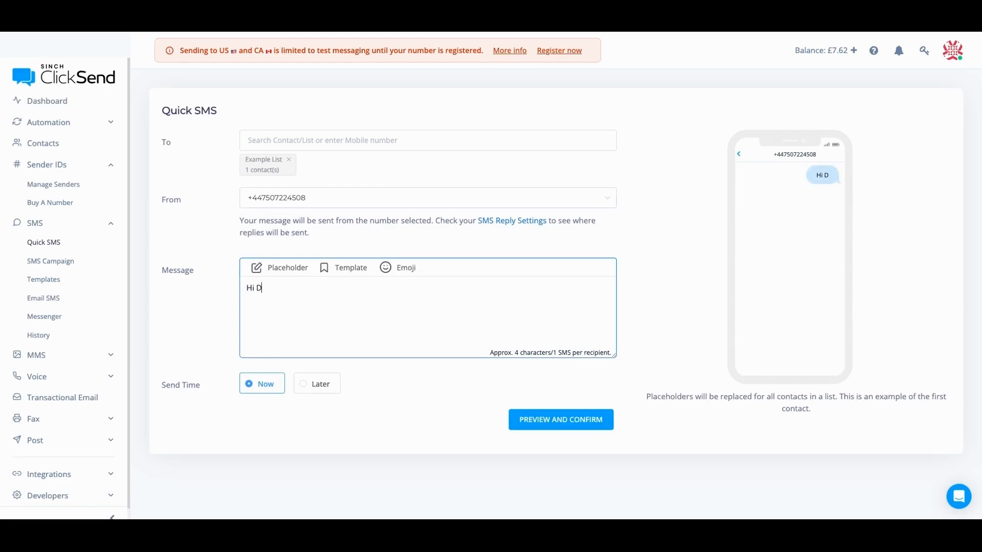
pyautogui.write('an, this a te')
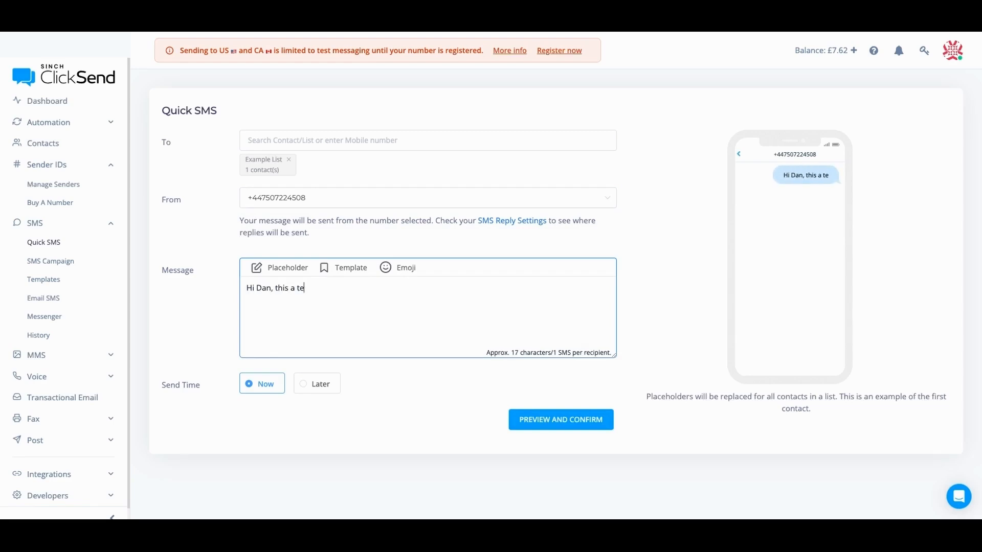
pyautogui.write('st to show 2 ')
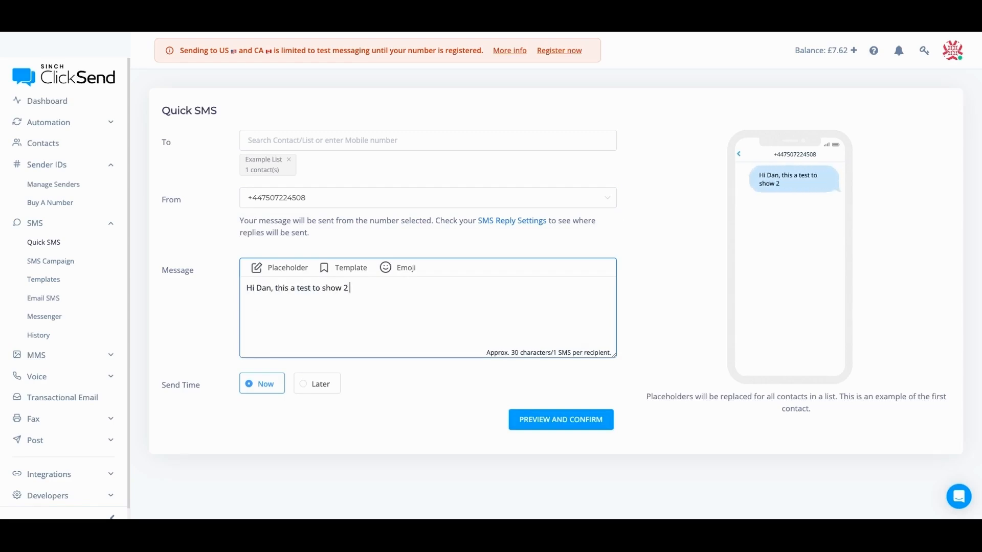
pyautogui.write('way messaging')
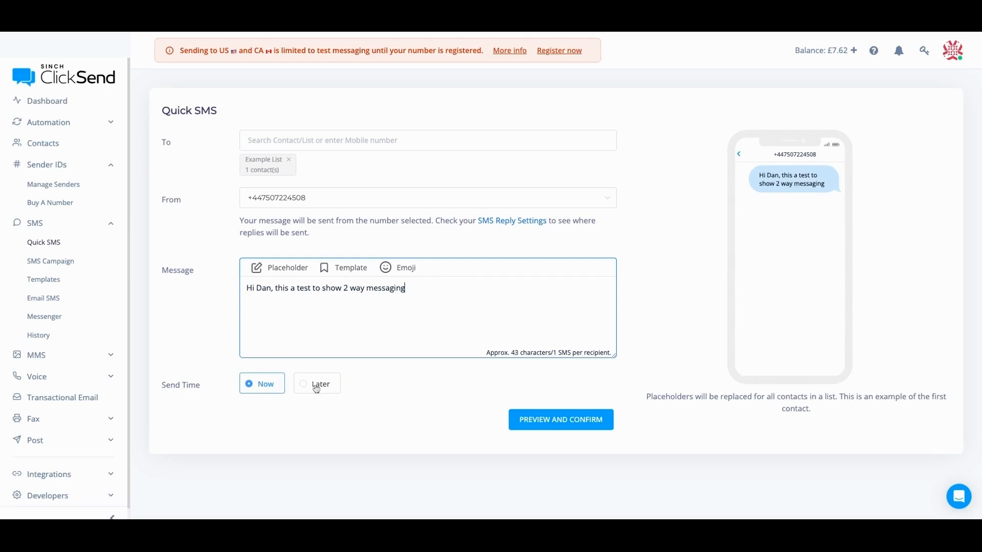
pyautogui.click(548, 422)
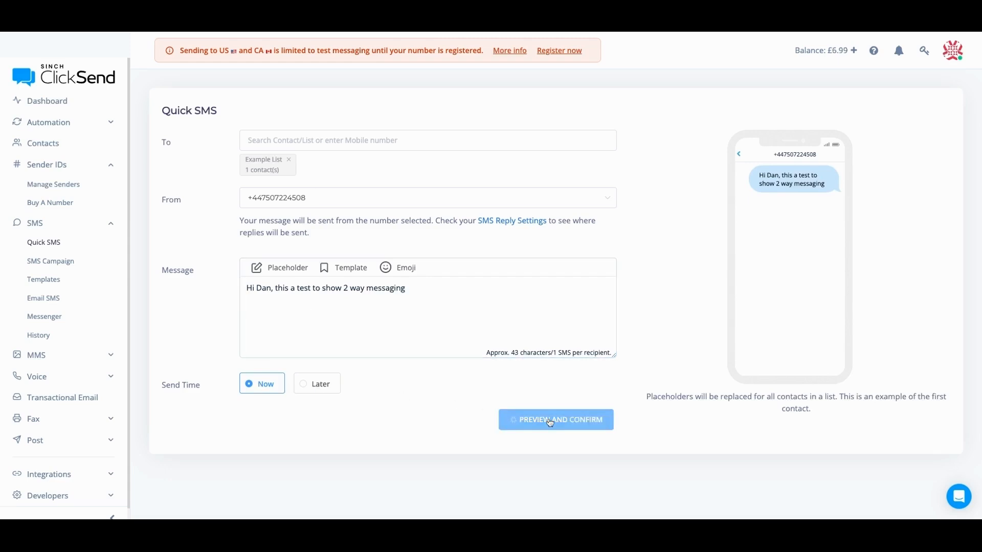
pyautogui.click(624, 198)
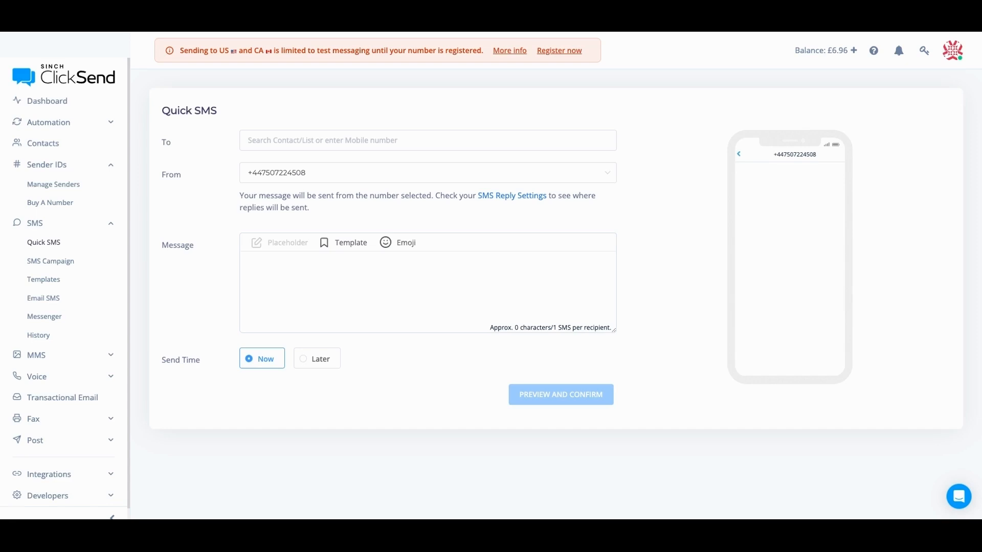
pyautogui.click(46, 164)
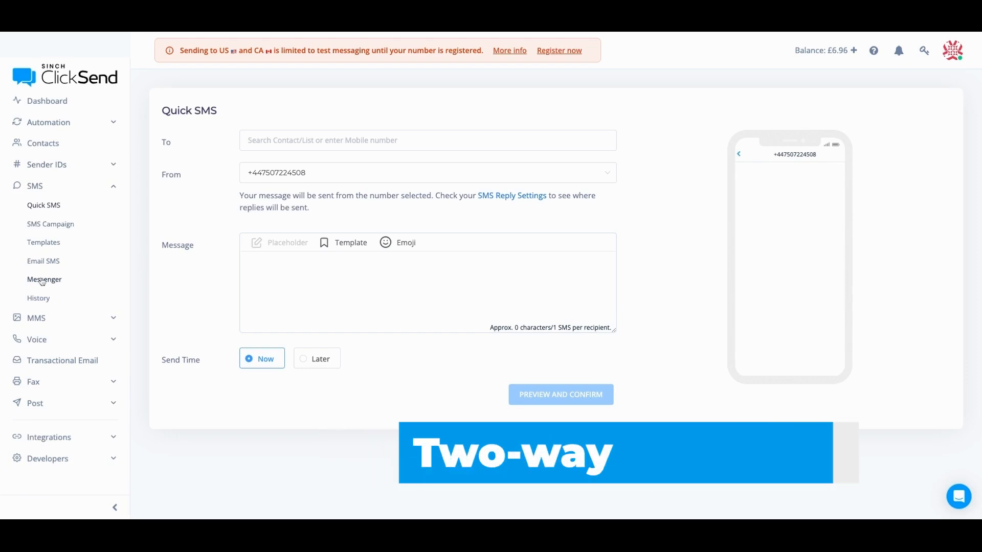
# Reply 'No worries! If you need anything just shout.' in the contact's Messenger conversation
pyautogui.click(43, 280)
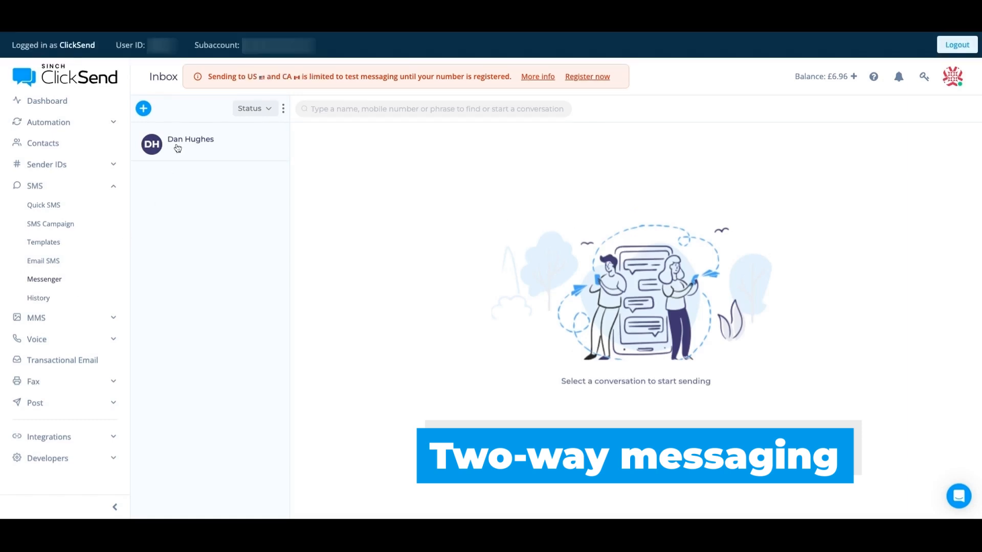
pyautogui.click(177, 148)
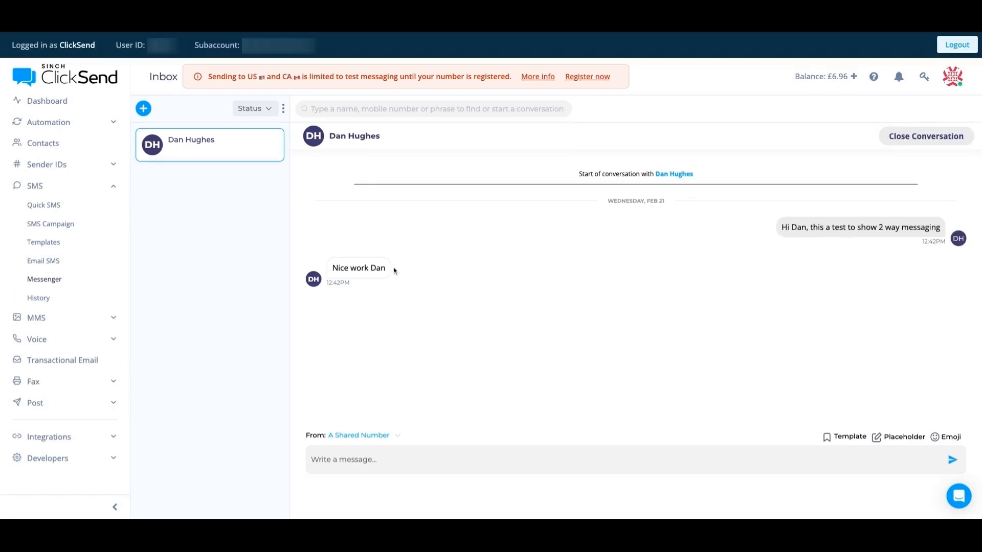
pyautogui.click(378, 460)
pyautogui.write('No worries! If you need anything just sh')
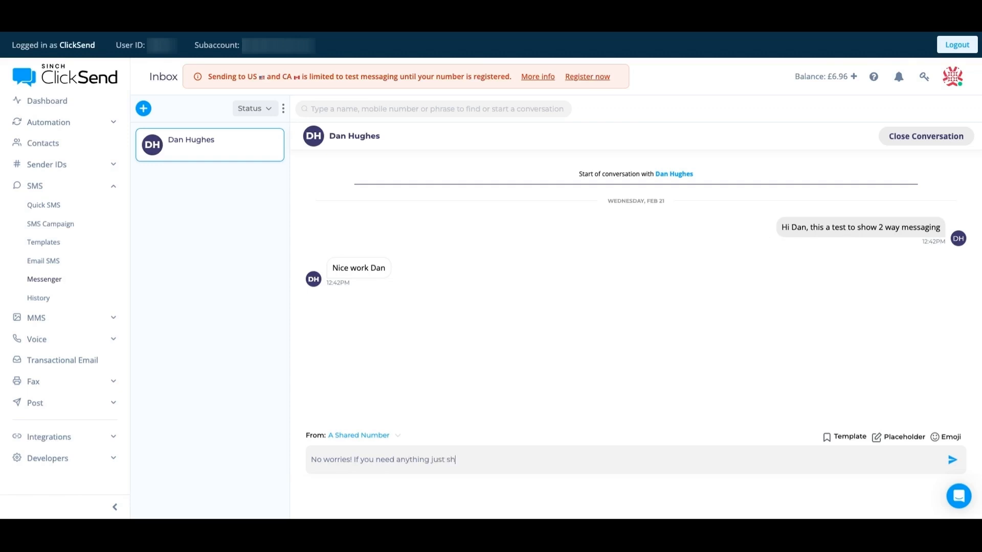
pyautogui.write('out.')
pyautogui.click(954, 463)
pyautogui.scroll(-1, 585, 400)
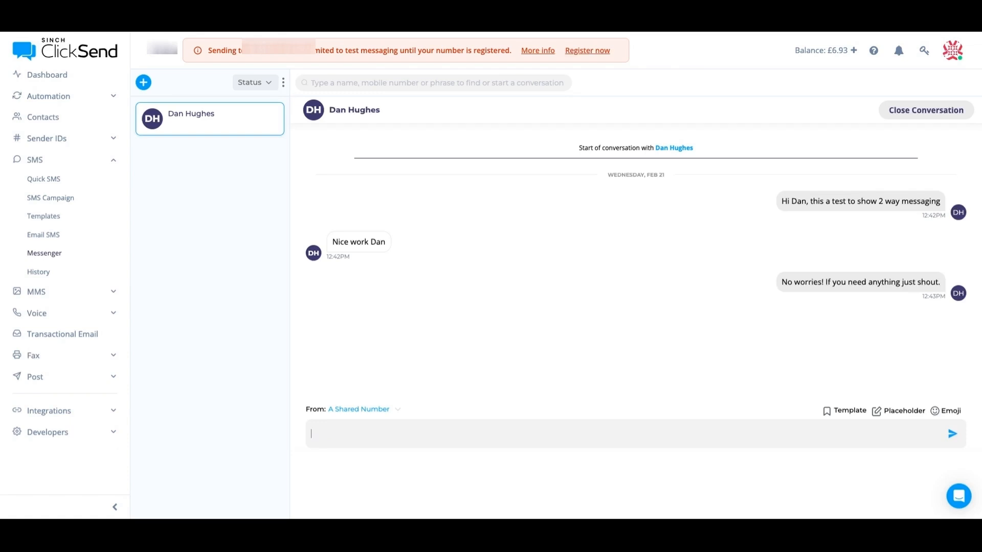
pyautogui.scroll(1, 585, 286)
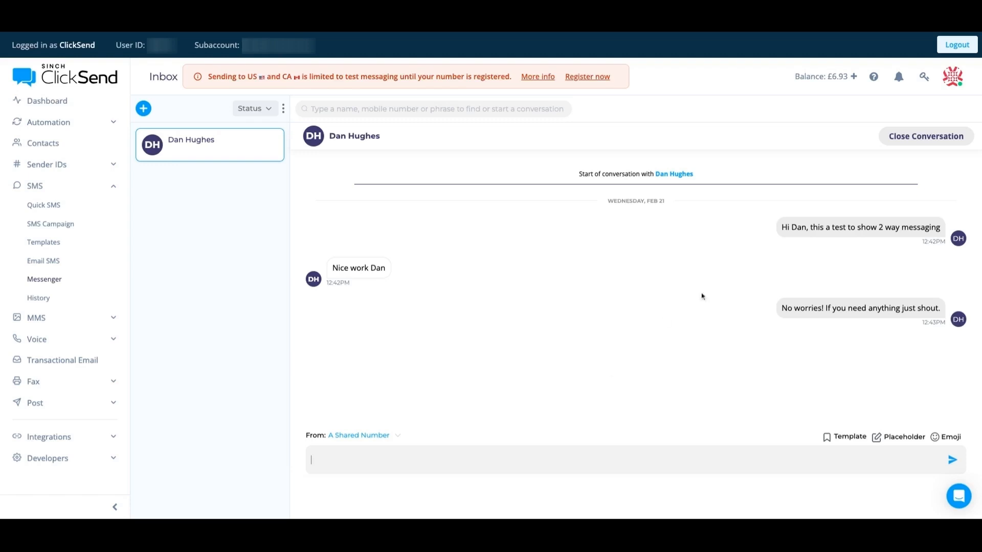
# Close the conversation, filter conversations to Open status, and collapse the SMS navigation section
pyautogui.click(913, 138)
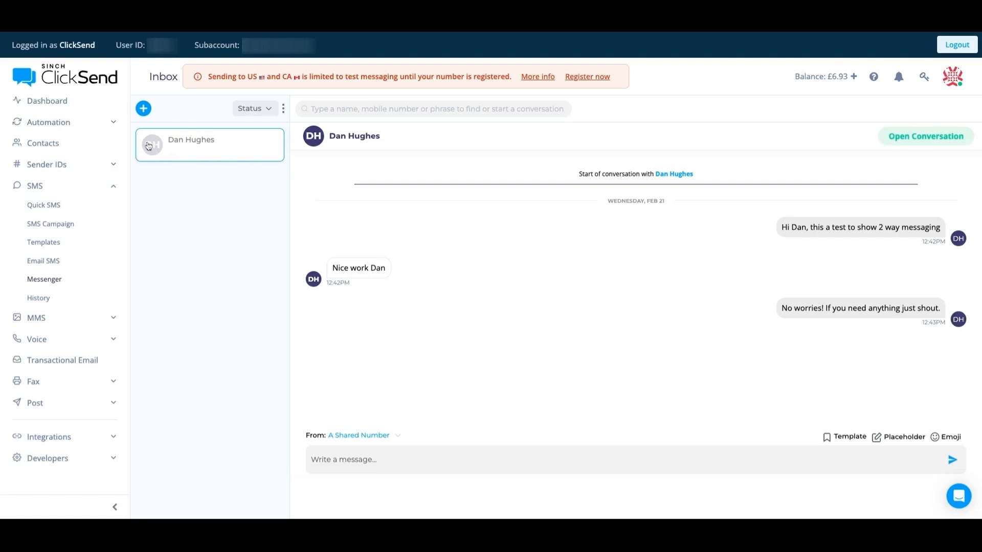
pyautogui.click(247, 112)
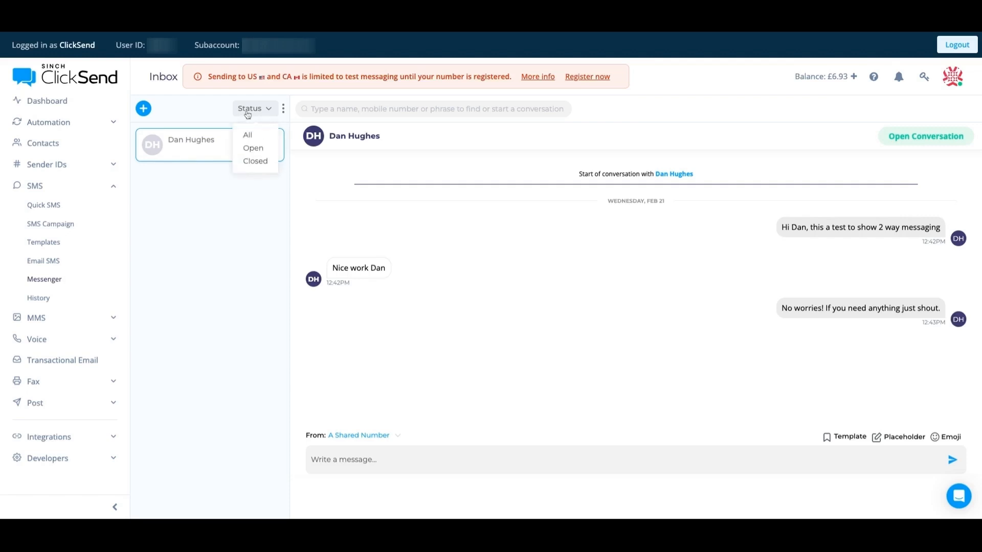
pyautogui.click(253, 148)
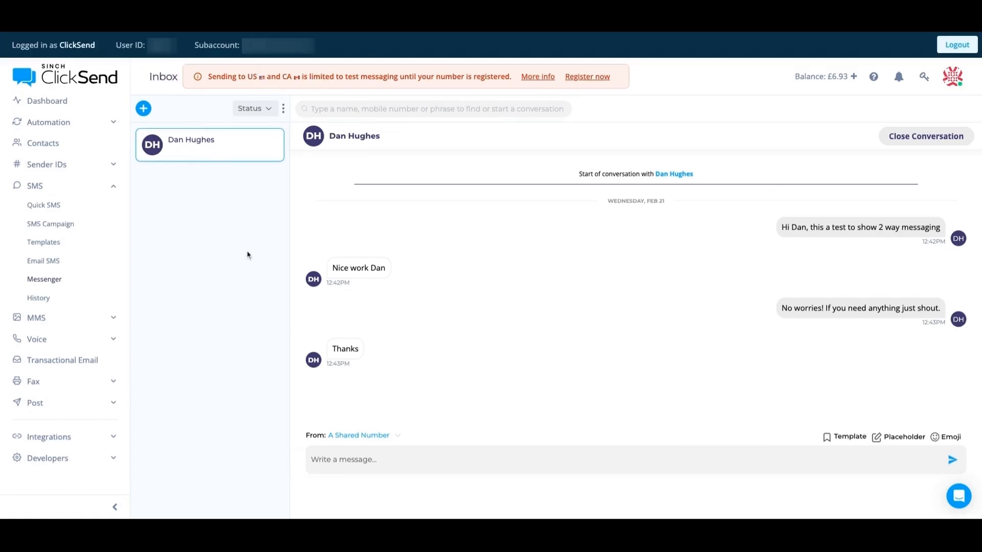
pyautogui.click(61, 186)
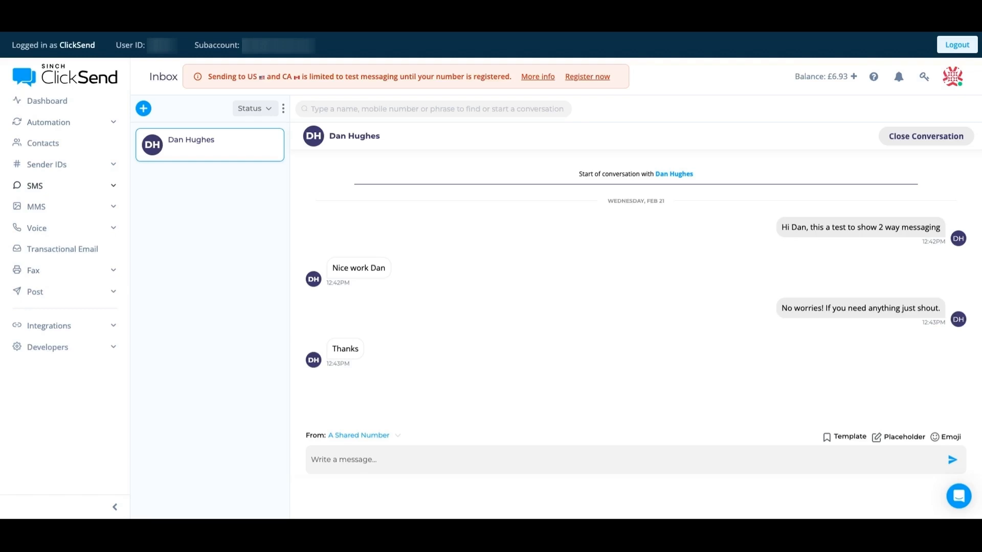
# Go to the subaccount settings from the account menu and start adding a new subaccount
pyautogui.click(953, 78)
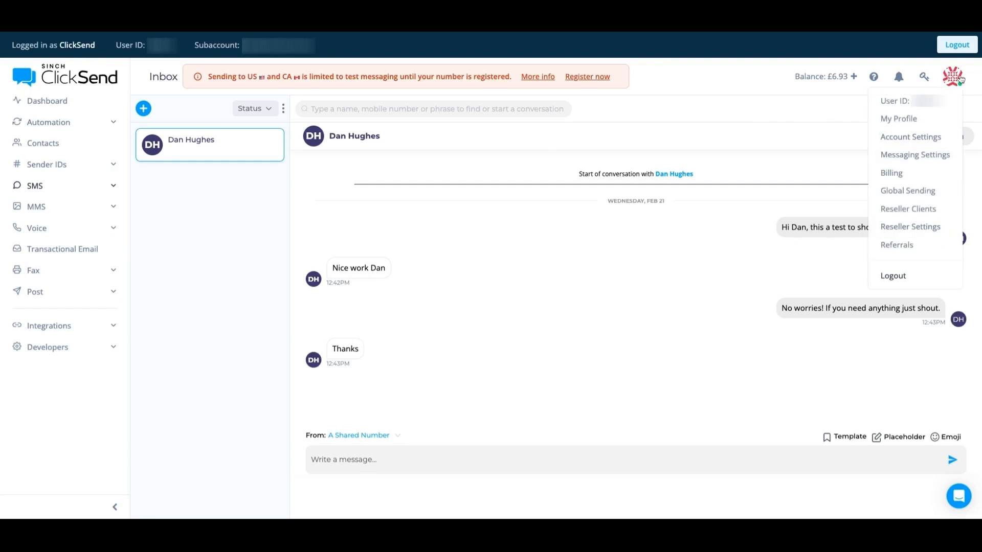
pyautogui.click(911, 137)
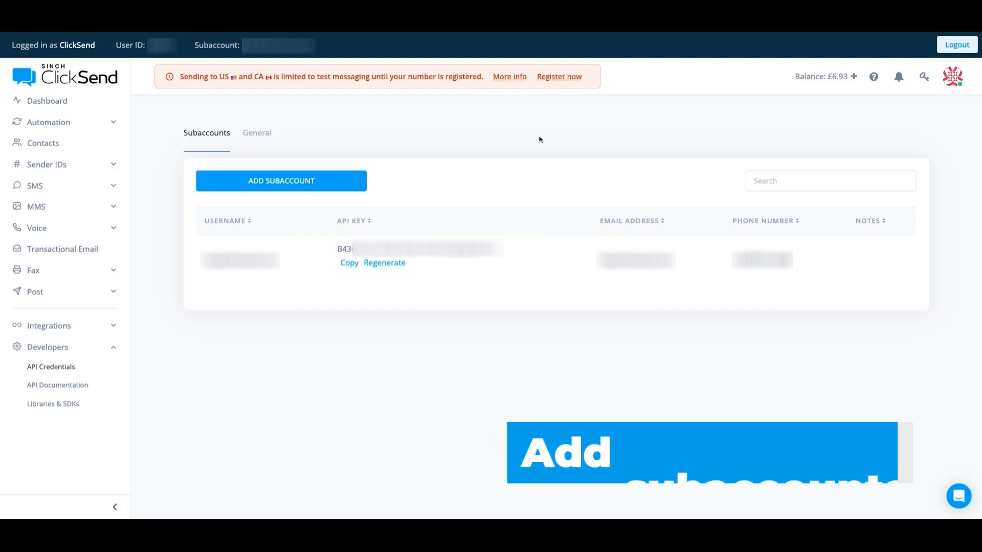
pyautogui.click(307, 183)
# Enter the new subaccount's first name, last name, username and password
pyautogui.click(313, 146)
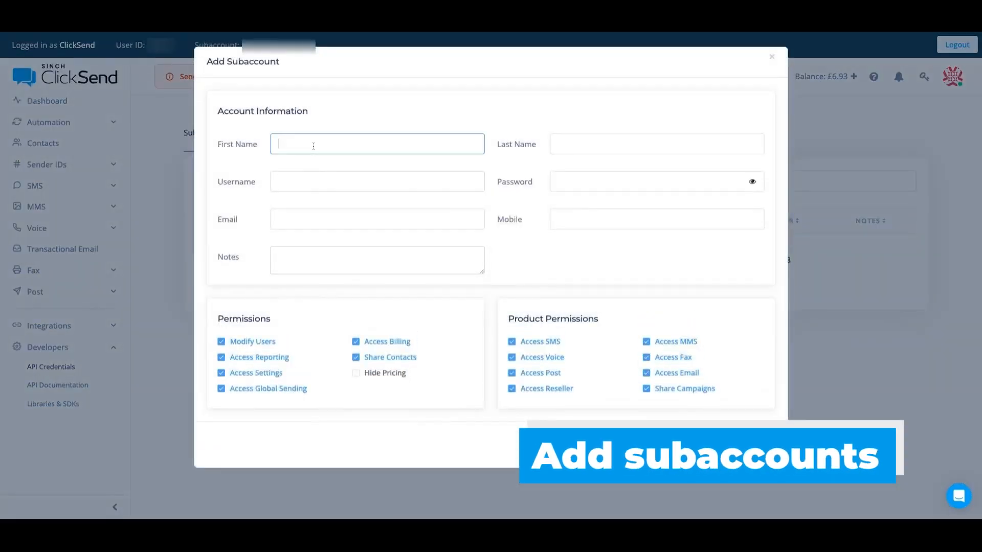
pyautogui.click(618, 136)
pyautogui.click(409, 179)
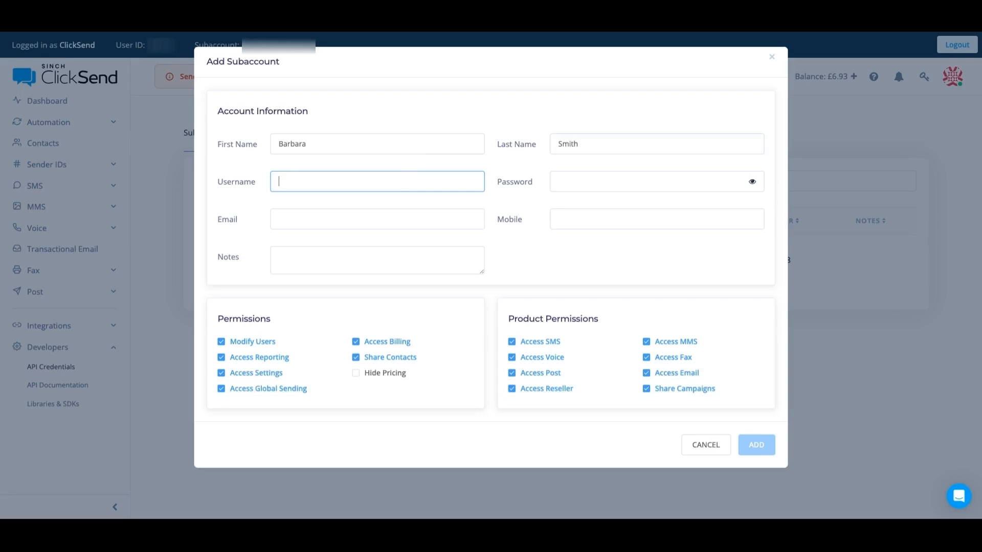
pyautogui.click(594, 180)
pyautogui.write('•••••••••••')
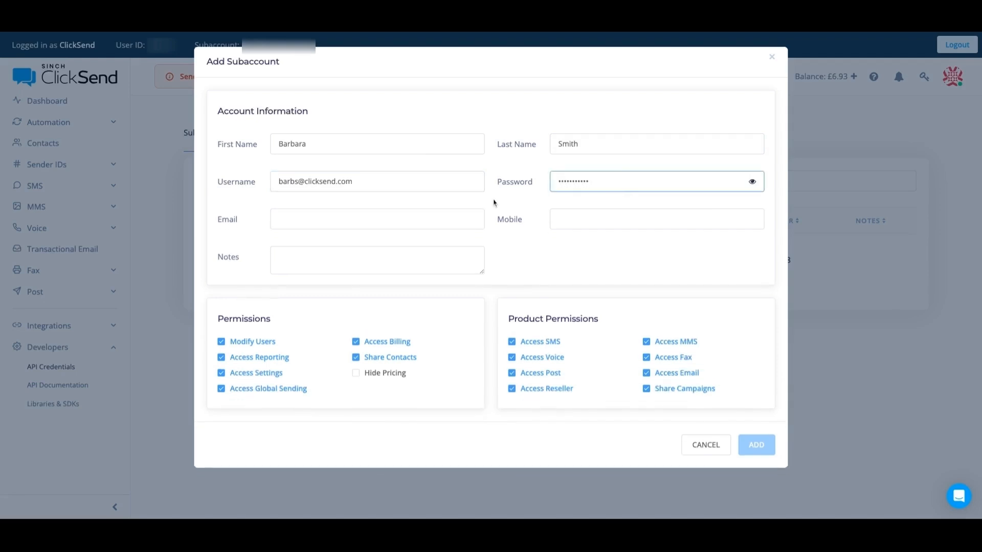
# Copy the username into the email field and enter the subaccount's mobile number
pyautogui.click(433, 217)
pyautogui.tripleClick(382, 175)
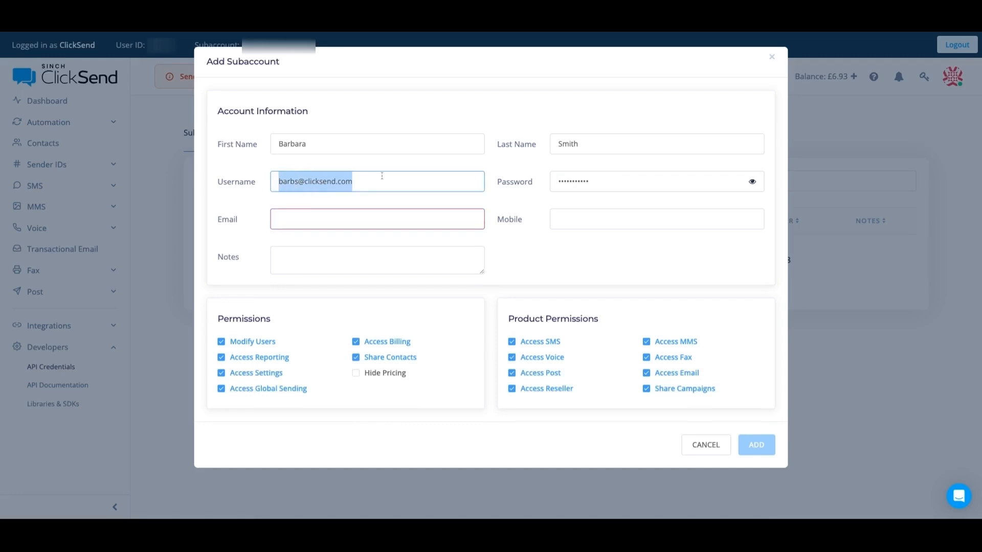
pyautogui.hotkey('ctrl', 'c')
pyautogui.click(321, 217)
pyautogui.hotkey('ctrl', 'v')
pyautogui.click(565, 222)
pyautogui.write('0412345678')
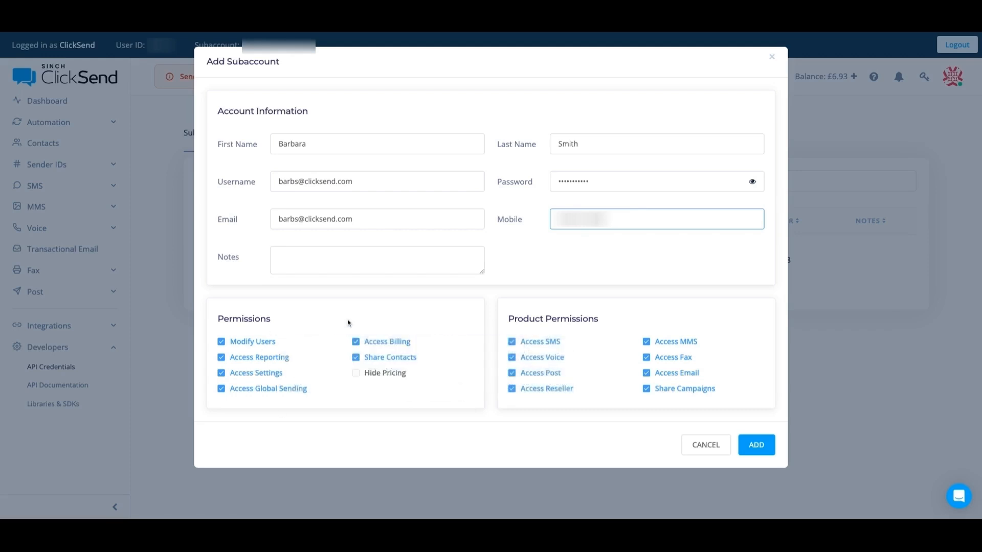
# Revoke Modify Users, settings access, and SMS, post, reseller, MMS, fax, email and campaign permissions, then add the subaccount
pyautogui.moveTo(269, 346)
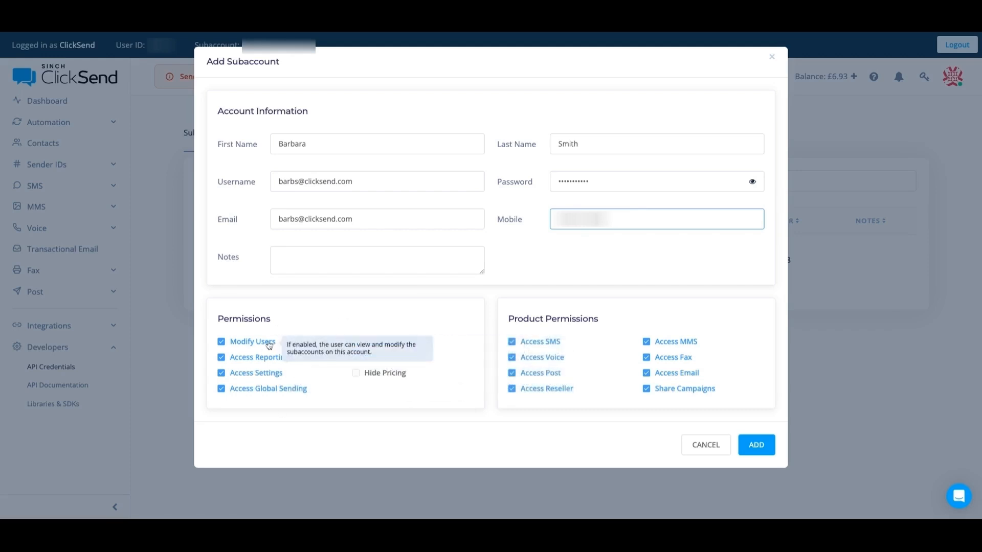
pyautogui.click(269, 346)
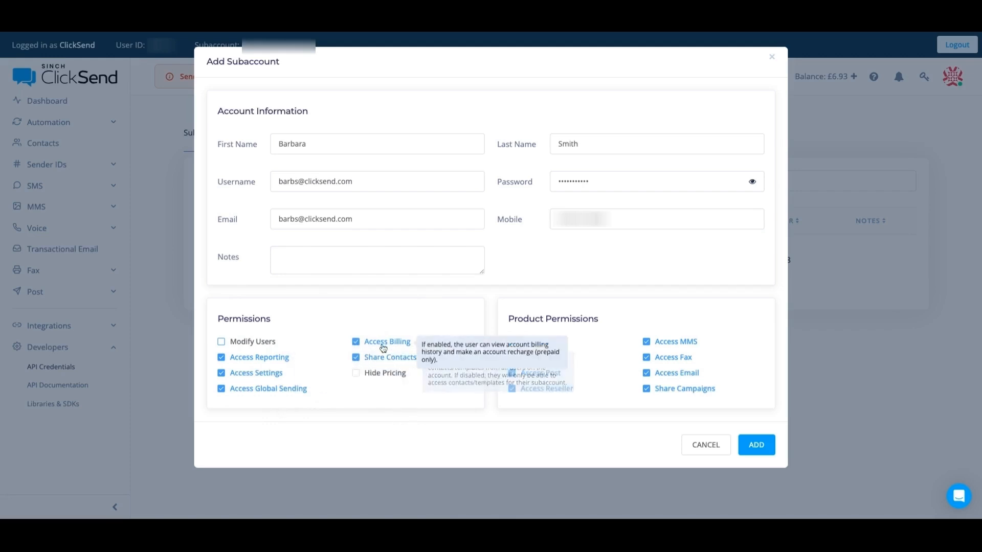
pyautogui.click(276, 374)
pyautogui.moveTo(389, 366)
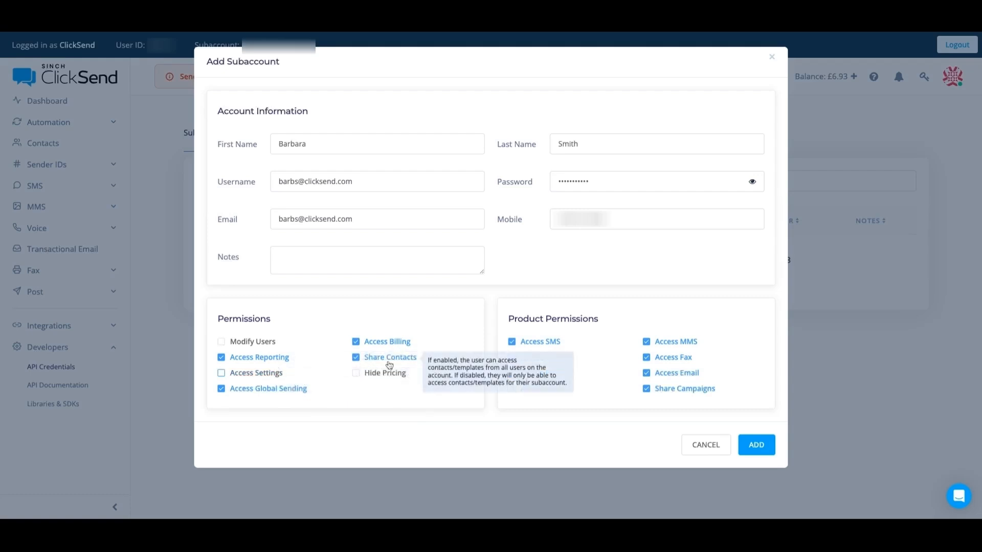
pyautogui.click(557, 343)
pyautogui.click(553, 375)
pyautogui.click(553, 390)
pyautogui.click(674, 341)
pyautogui.click(675, 358)
pyautogui.click(676, 374)
pyautogui.click(685, 390)
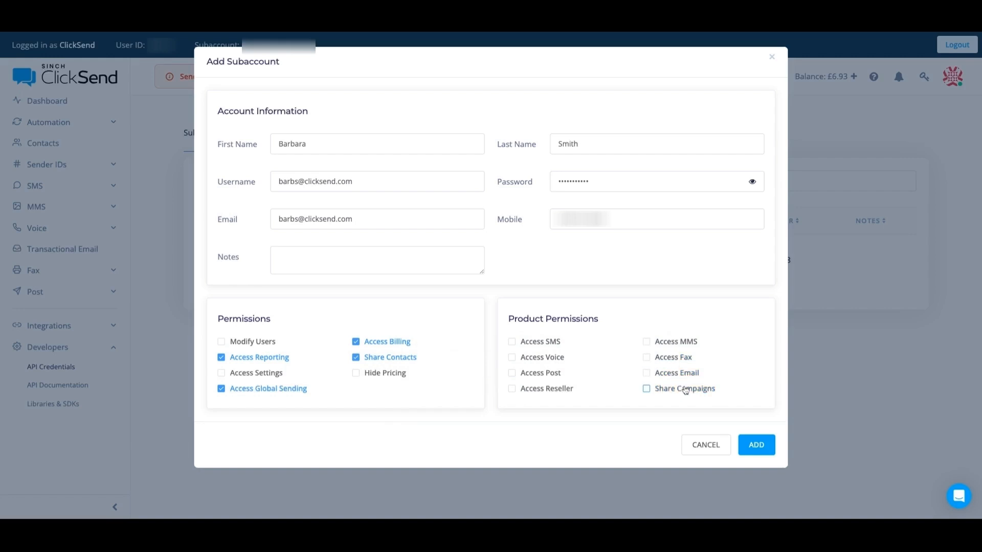
pyautogui.click(756, 445)
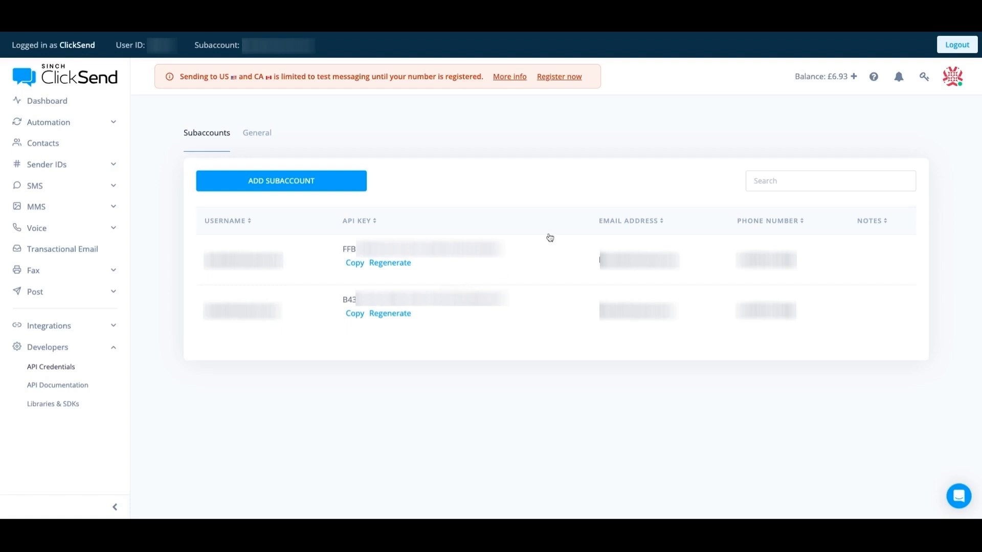
# Open Billing's Top Up Account page and review the first £10 SMS pack pricing
pyautogui.click(815, 81)
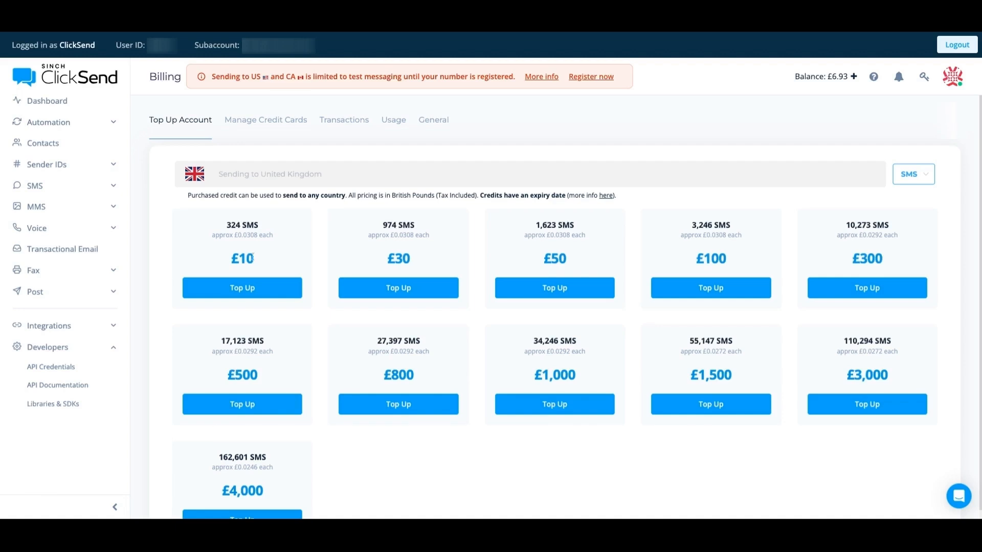
pyautogui.doubleClick(239, 259)
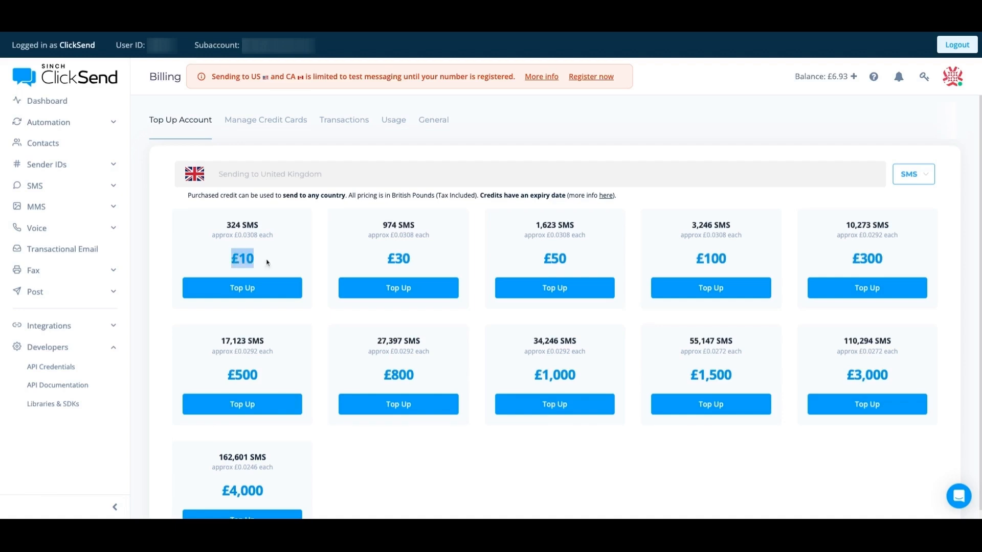
pyautogui.moveTo(223, 229); pyautogui.dragTo(278, 231)
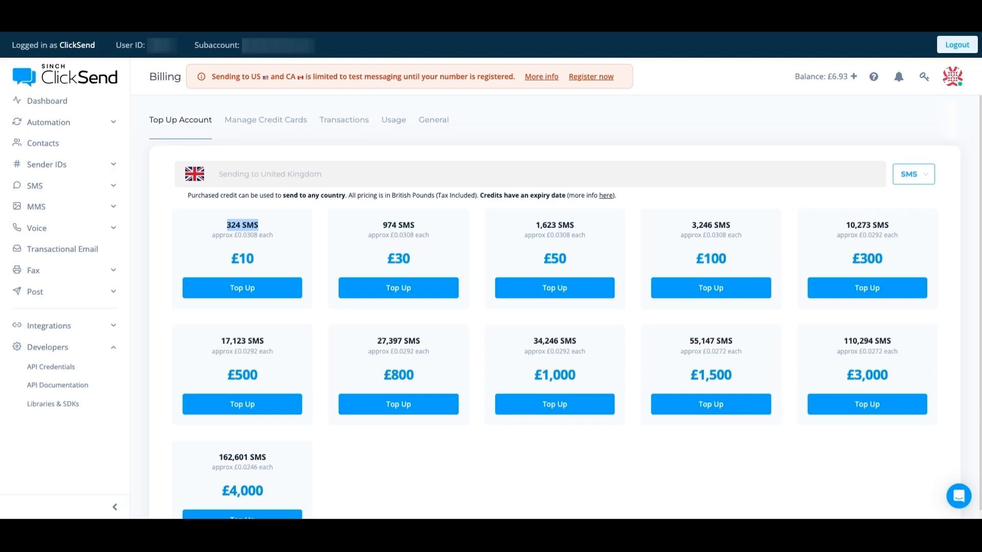
pyautogui.click(251, 244)
pyautogui.scroll(-1, 874, 238)
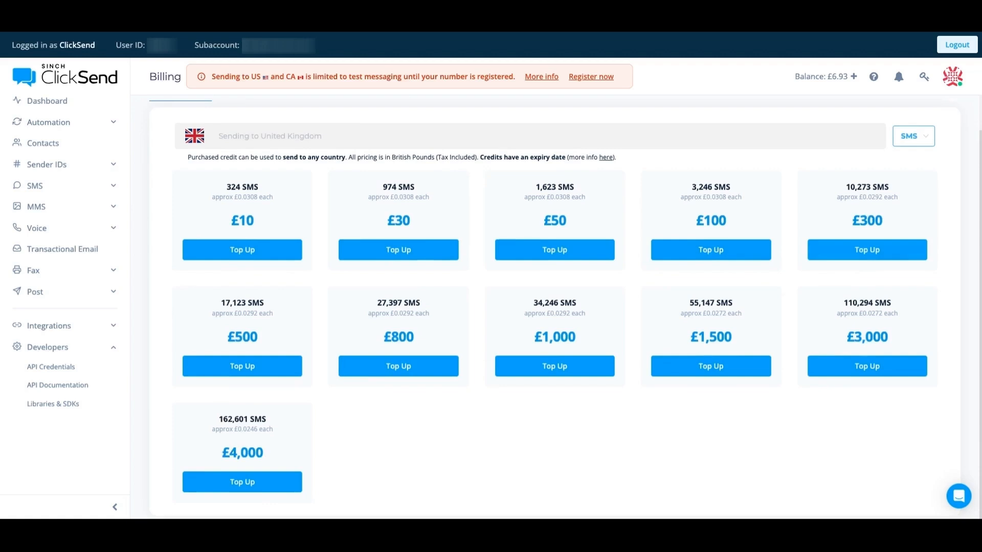
pyautogui.scroll(2, 272, 404)
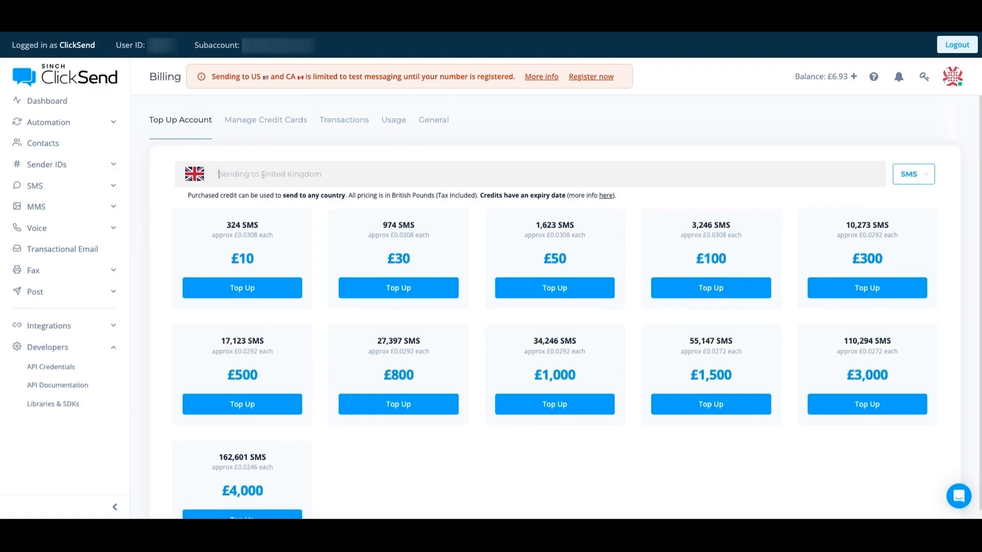
# Show SMS credit pack prices for sending to the United States of America
pyautogui.write('Uni')
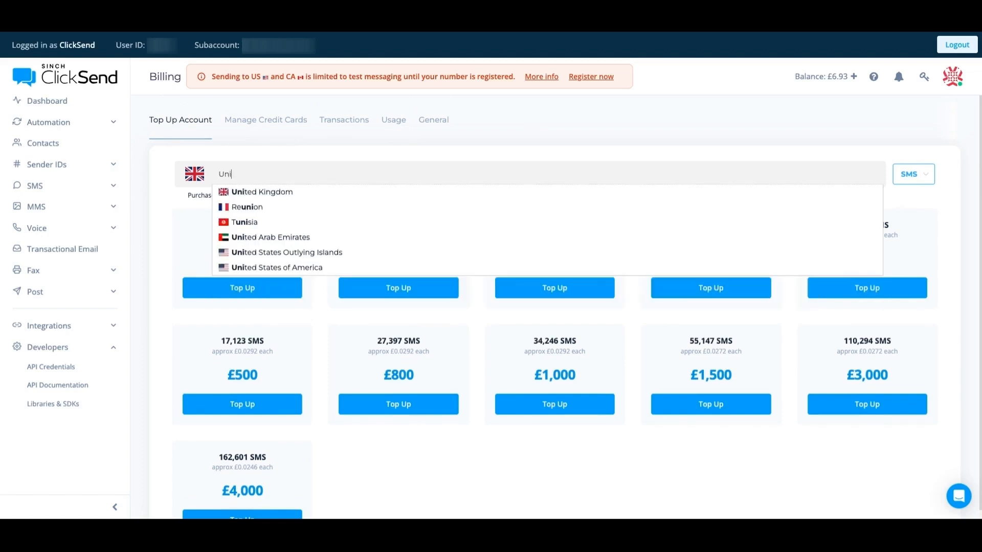
pyautogui.write('ted stat')
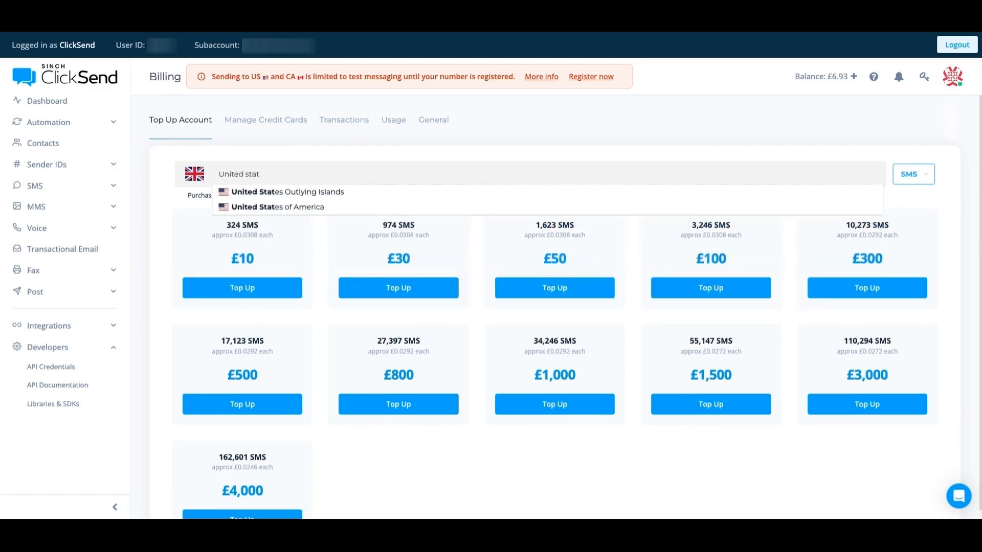
pyautogui.click(310, 207)
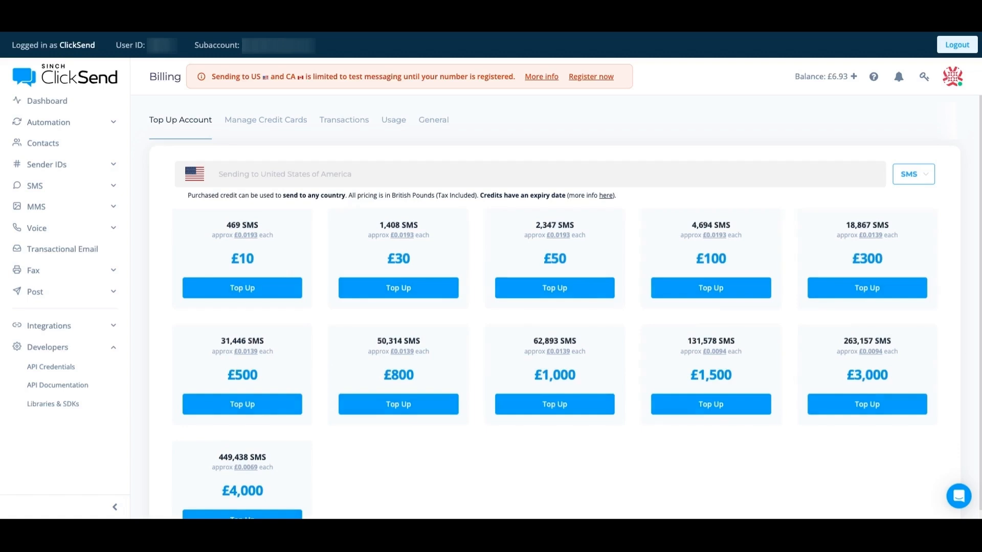
pyautogui.scroll(-1, 565, 308)
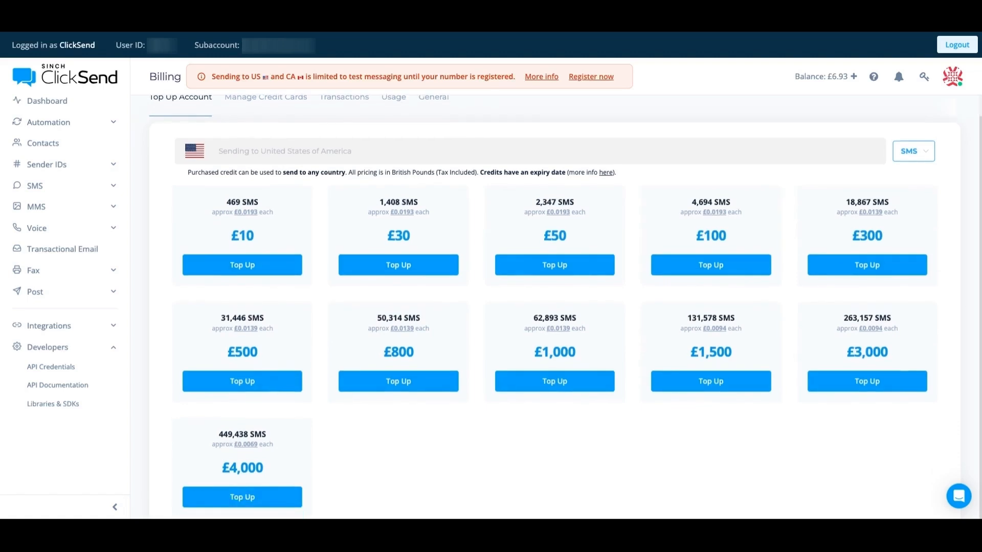
pyautogui.scroll(1, 565, 307)
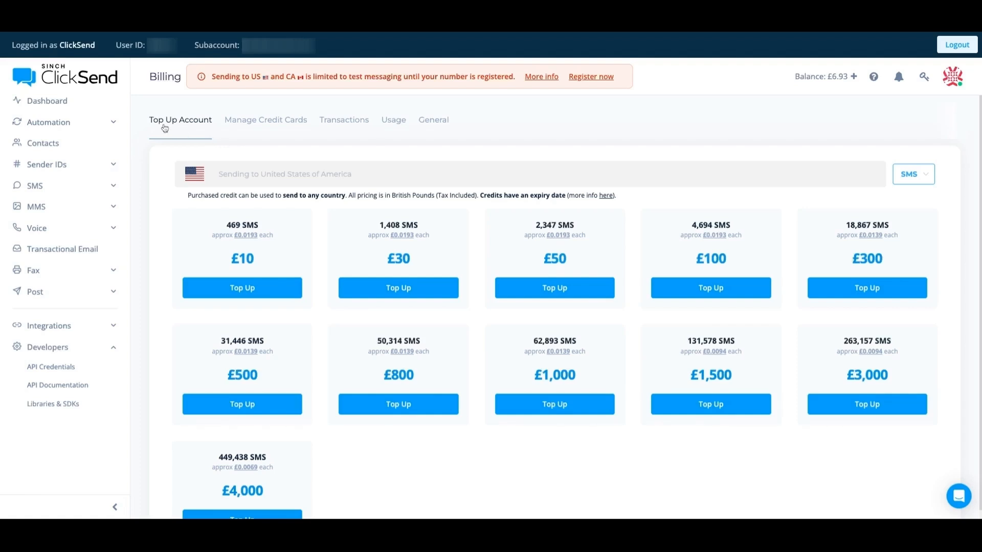
# Review saved credit cards and transactions, then the Usage tab showing 4 SMS at £0.1285 for 02/2024
pyautogui.click(275, 130)
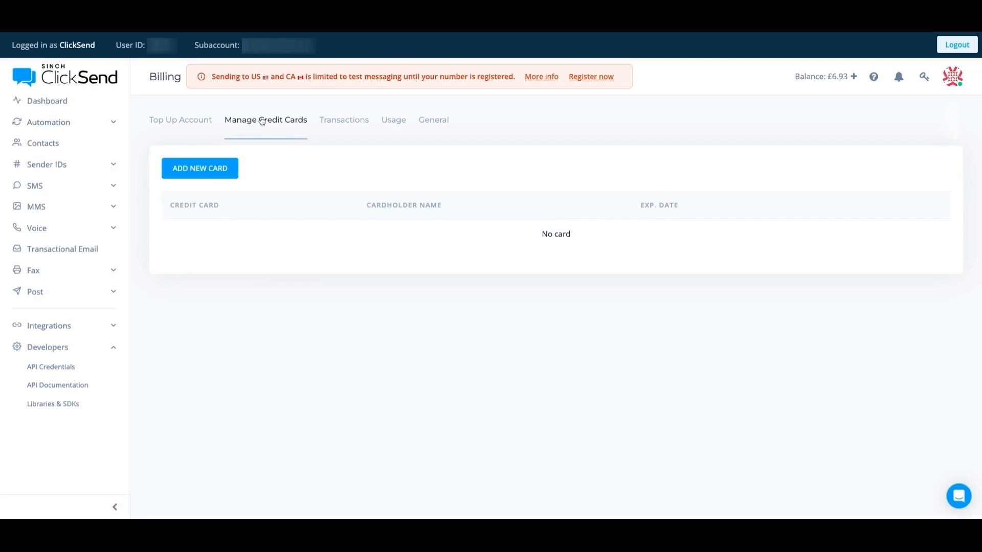
pyautogui.click(332, 124)
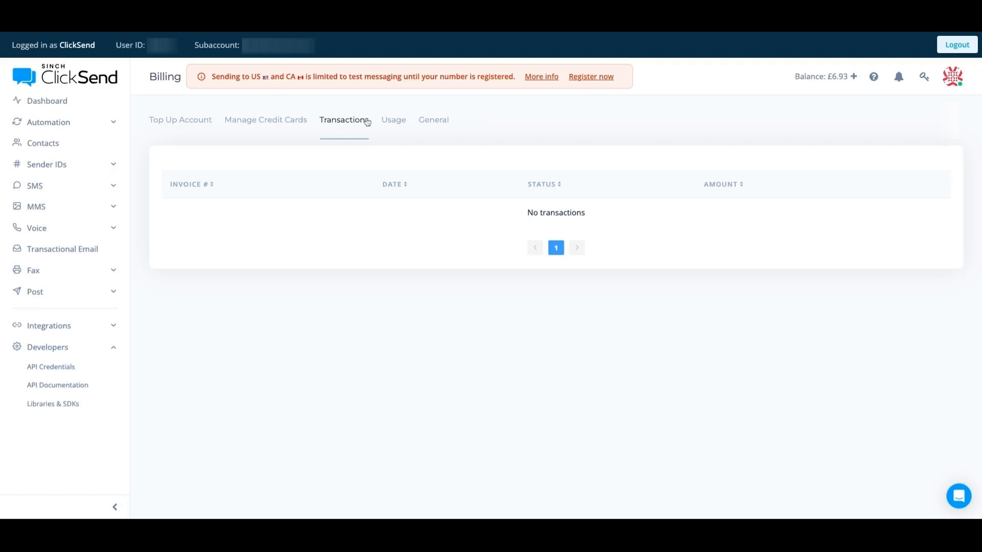
pyautogui.click(391, 125)
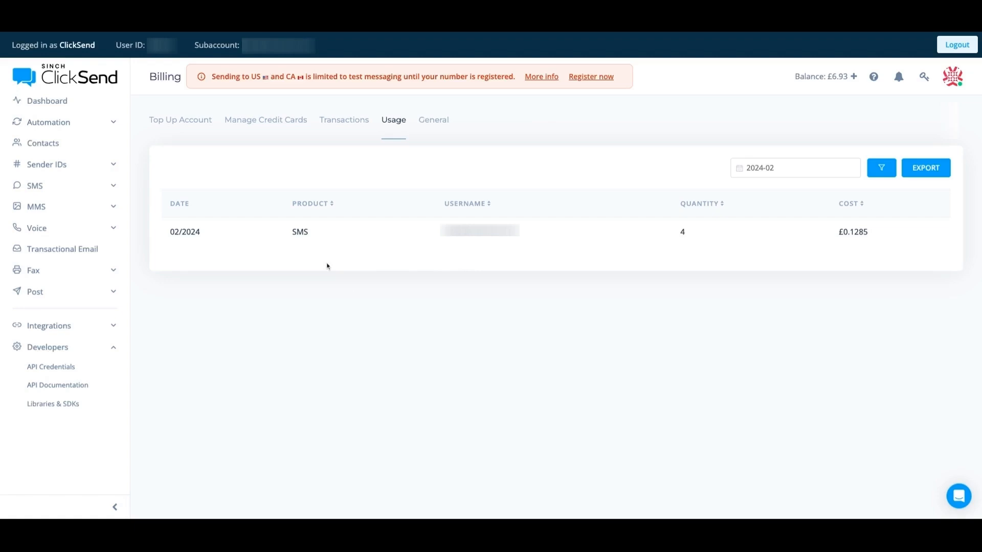
# Save Balance Management with a £1.00 low-balance threshold and automatic £100.00 top-up switched off
pyautogui.click(424, 123)
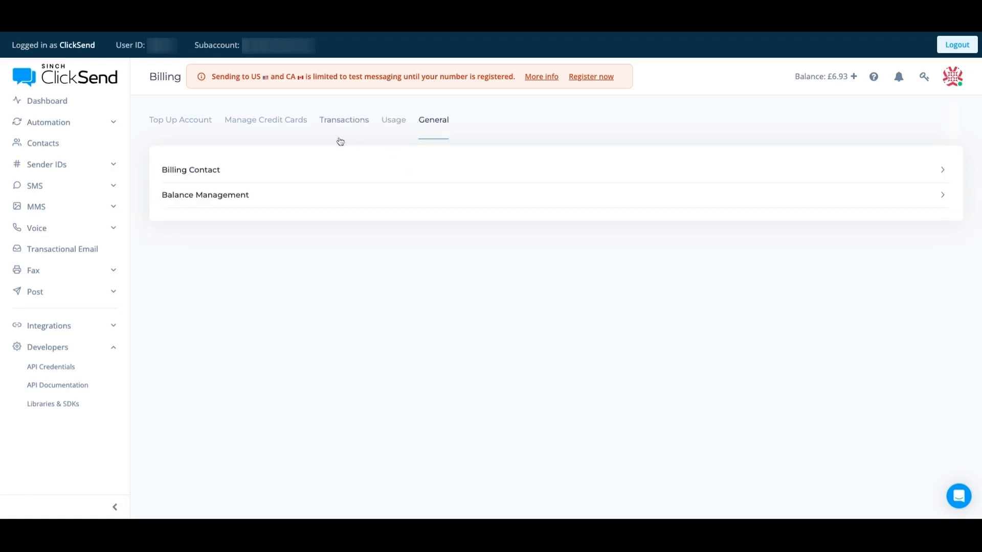
pyautogui.click(231, 171)
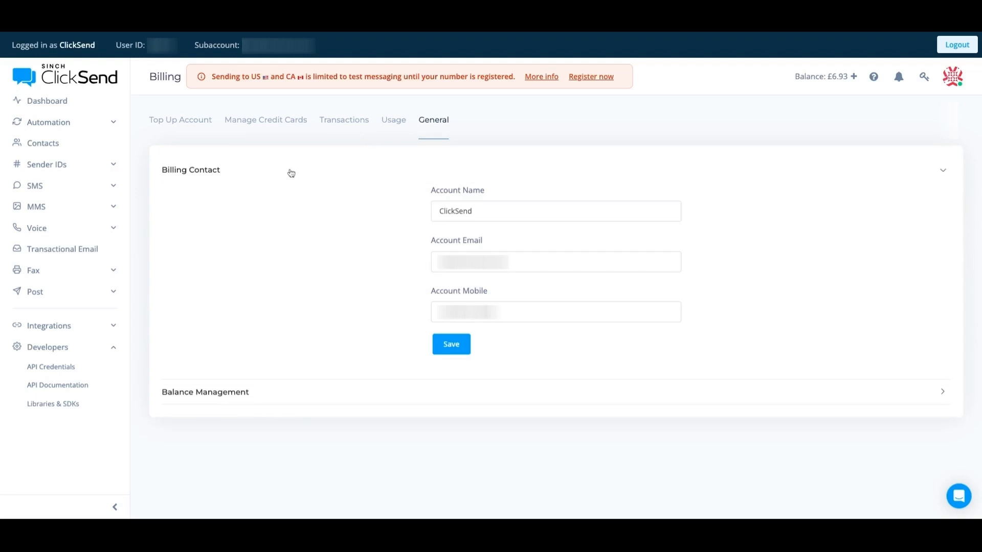
pyautogui.click(231, 170)
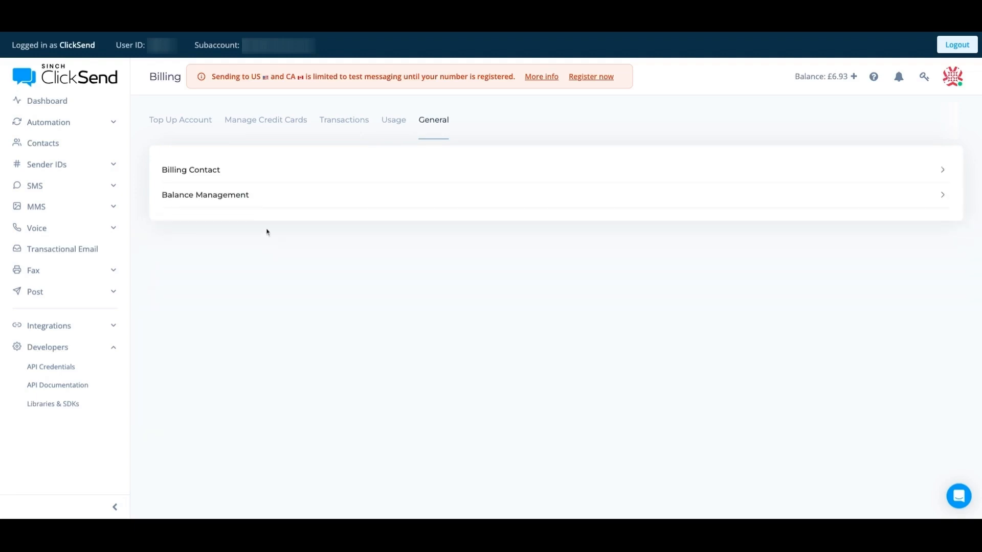
pyautogui.click(247, 203)
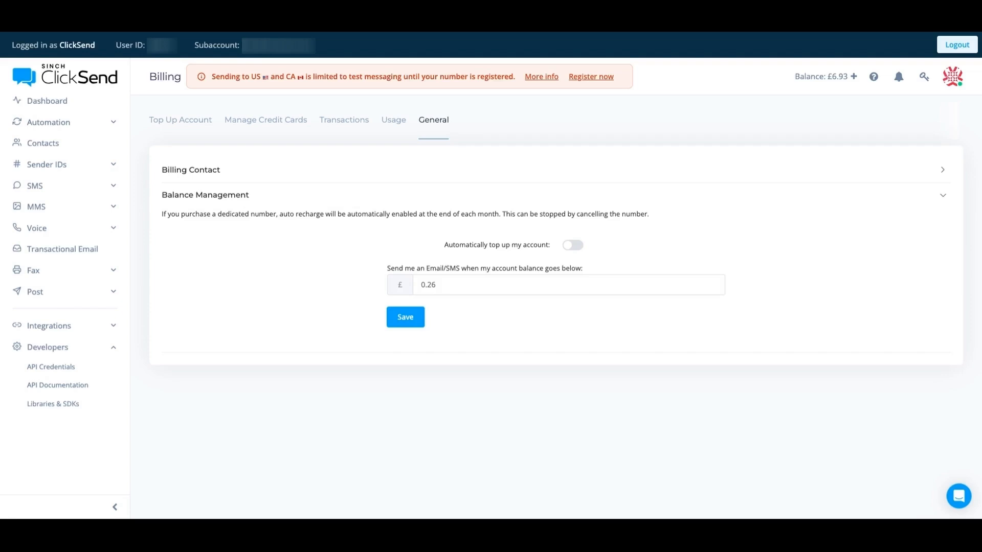
pyautogui.click(574, 245)
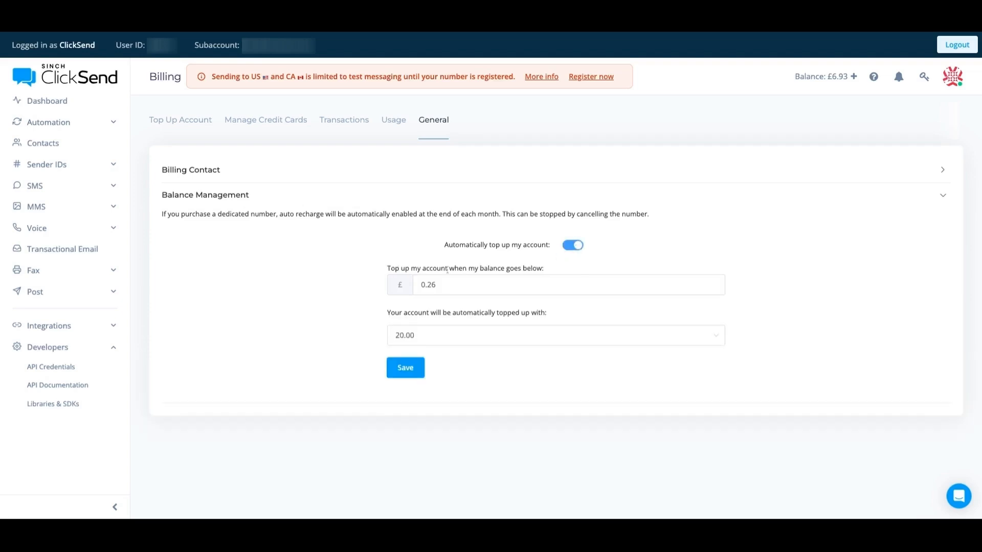
pyautogui.doubleClick(420, 282)
pyautogui.write('1.00')
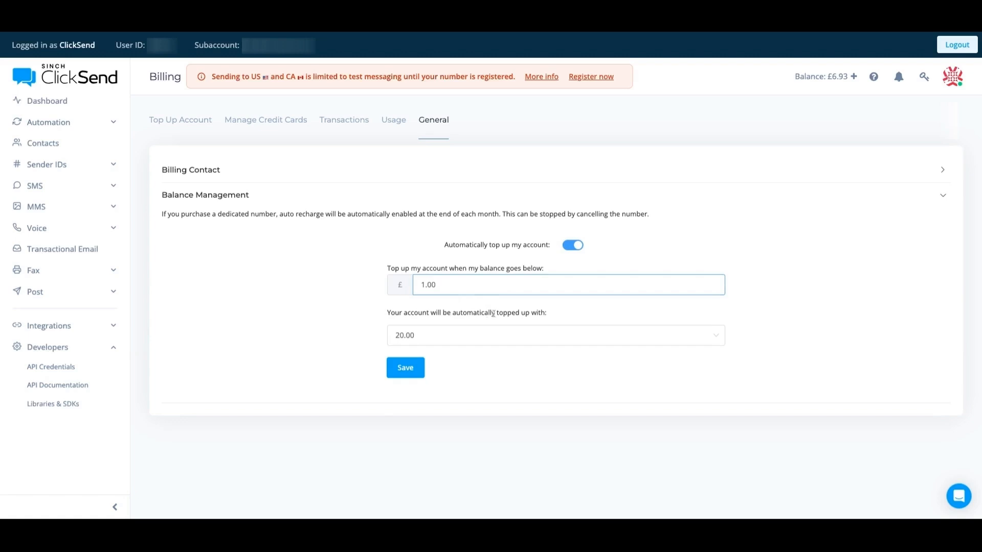
pyautogui.click(463, 335)
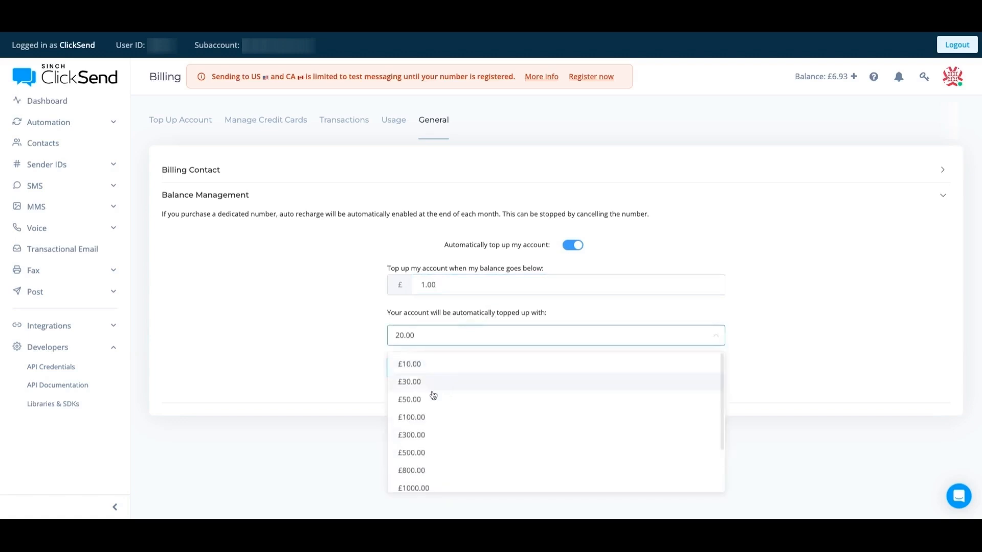
pyautogui.click(438, 417)
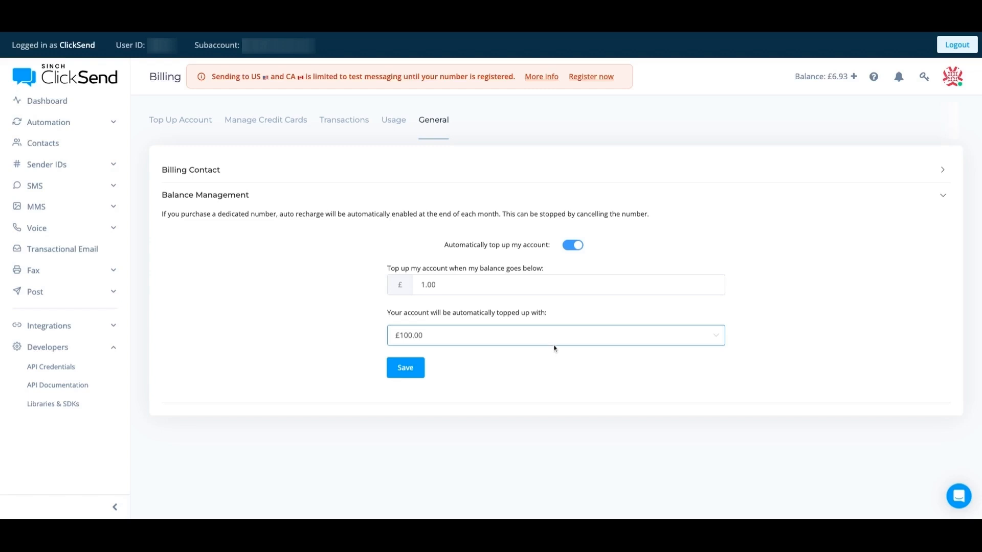
pyautogui.click(565, 246)
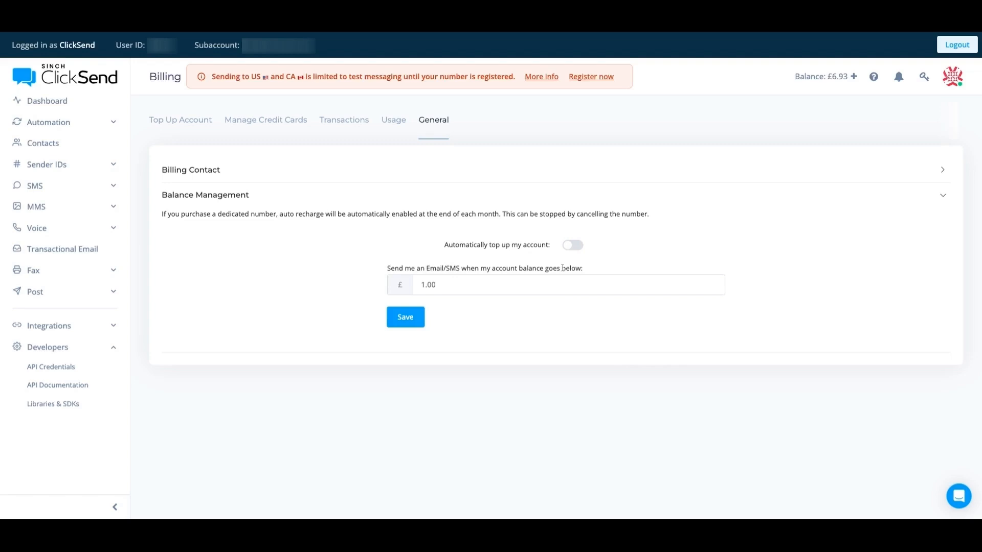
pyautogui.click(406, 317)
# Open the Statistics dashboard (4 outbound, 2 inbound SMS) and briefly open and close the support chat
pyautogui.click(88, 103)
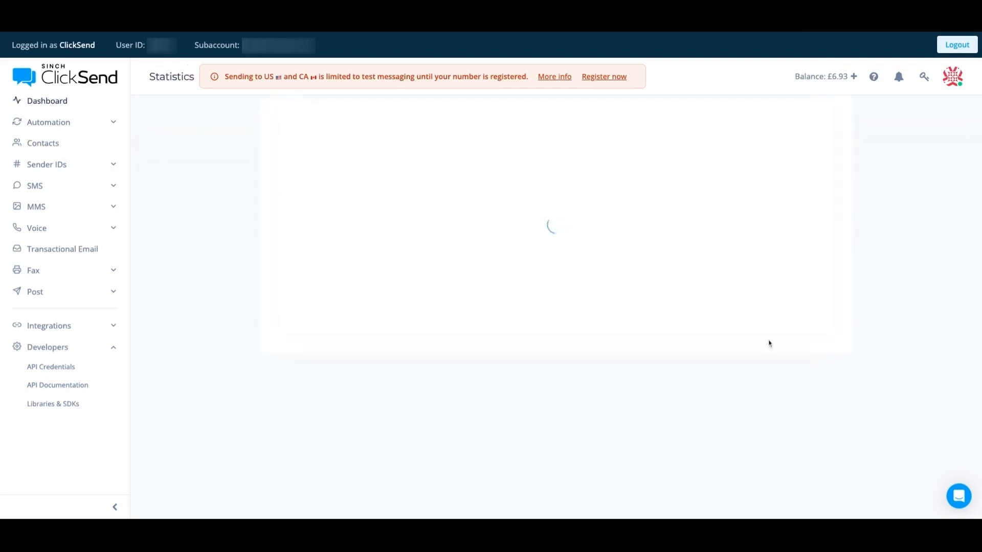
pyautogui.click(954, 499)
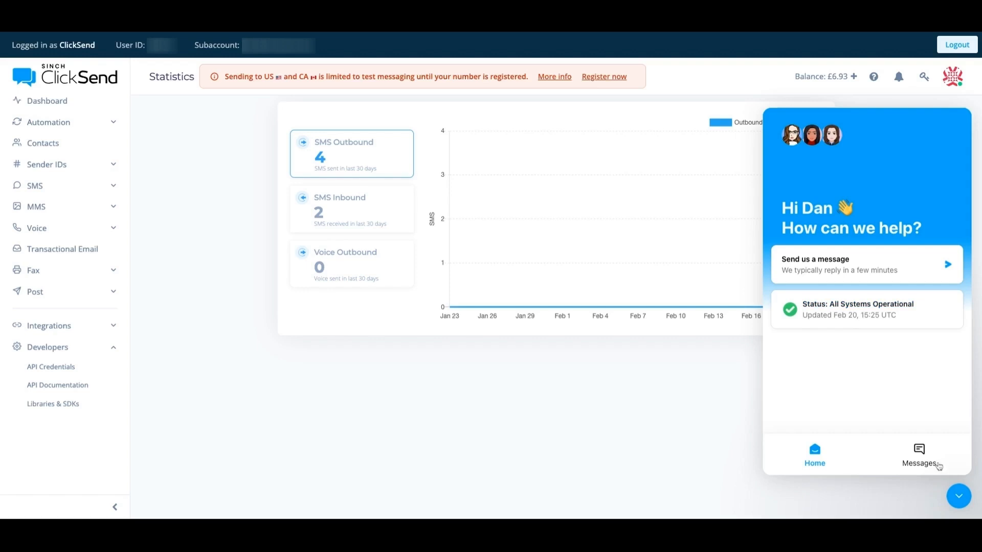
pyautogui.click(958, 496)
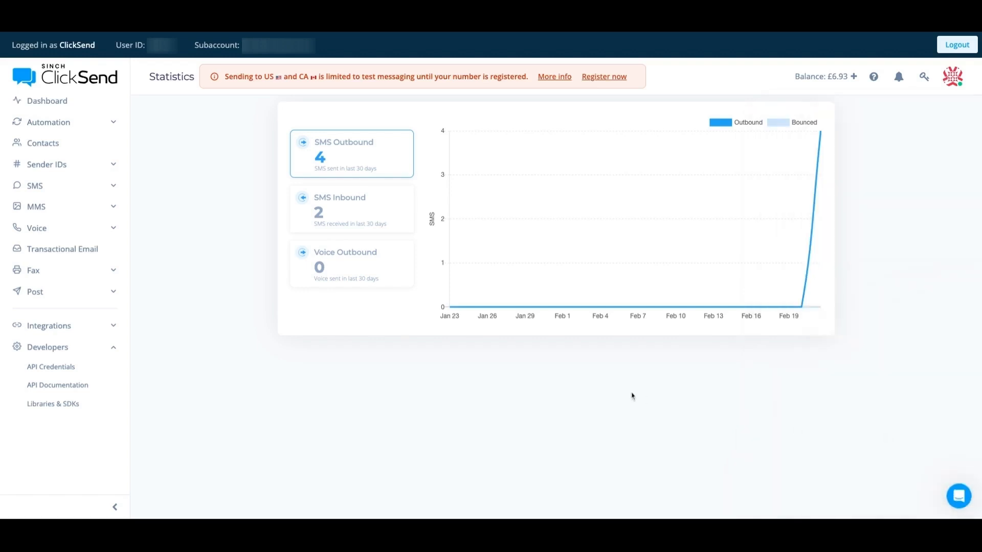